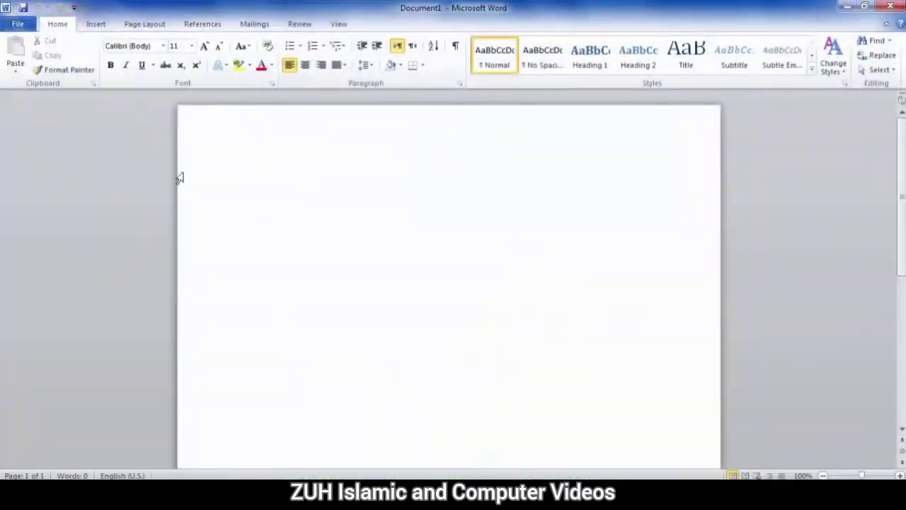
Open the File view, glance at New, and bring up the Print settings and preview
{"action": "left_click", "coordinate": [18, 23]}
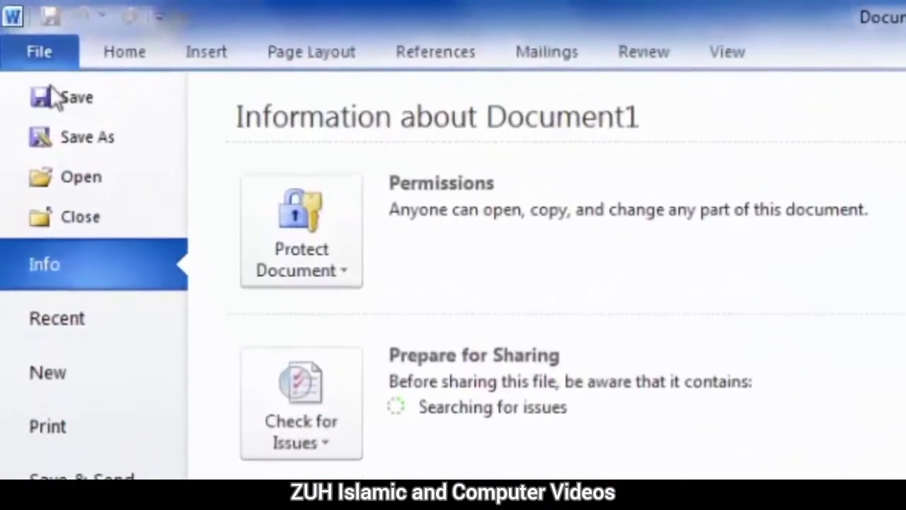
{"action": "left_click", "coordinate": [77, 381]}
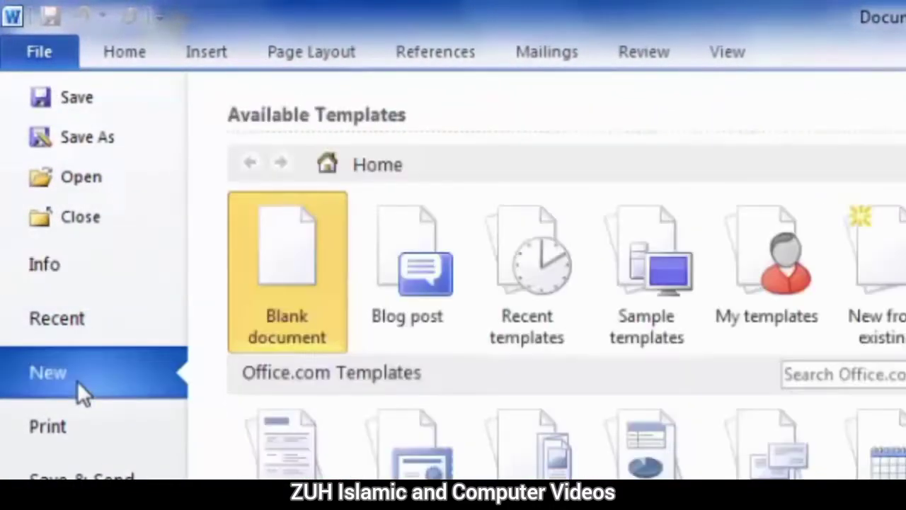
{"action": "left_click", "coordinate": [80, 428]}
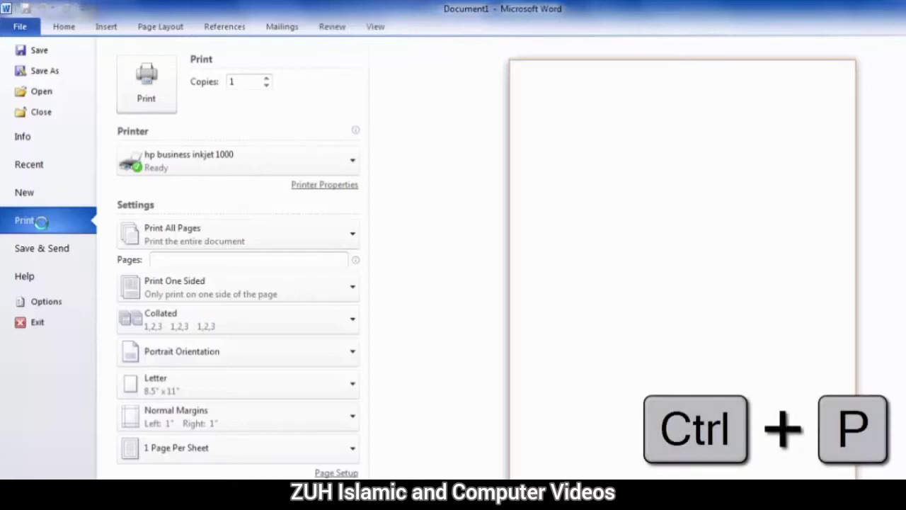
Close the print view, reopen it with Ctrl+P, and return to the blank page
{"action": "key", "text": "Escape"}
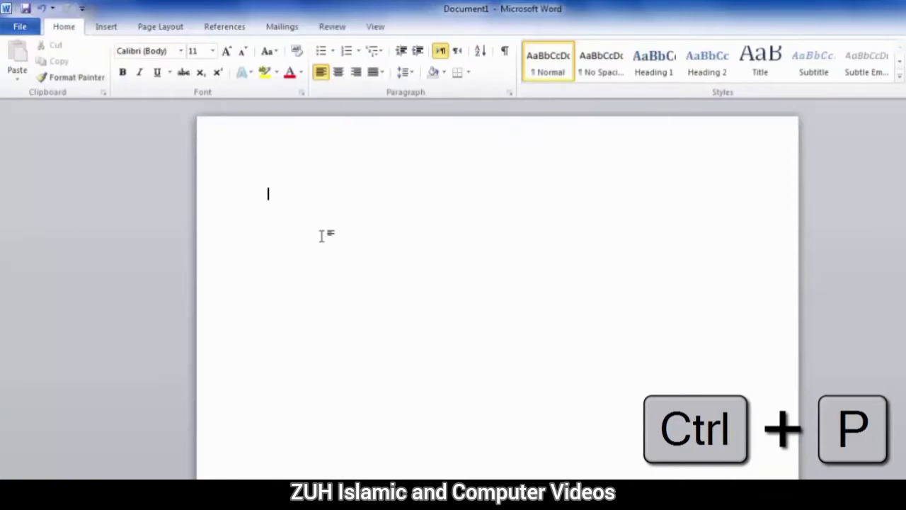
{"action": "key", "text": "ctrl+p"}
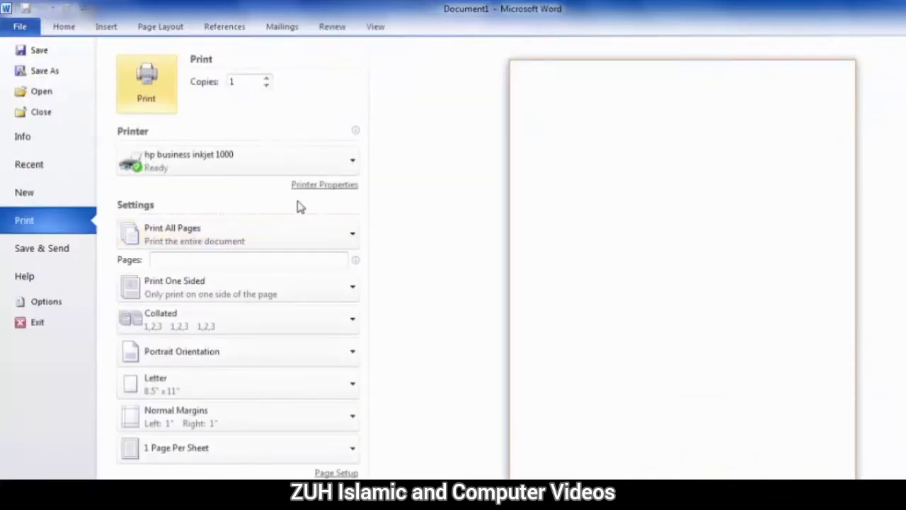
{"action": "key", "text": "Escape"}
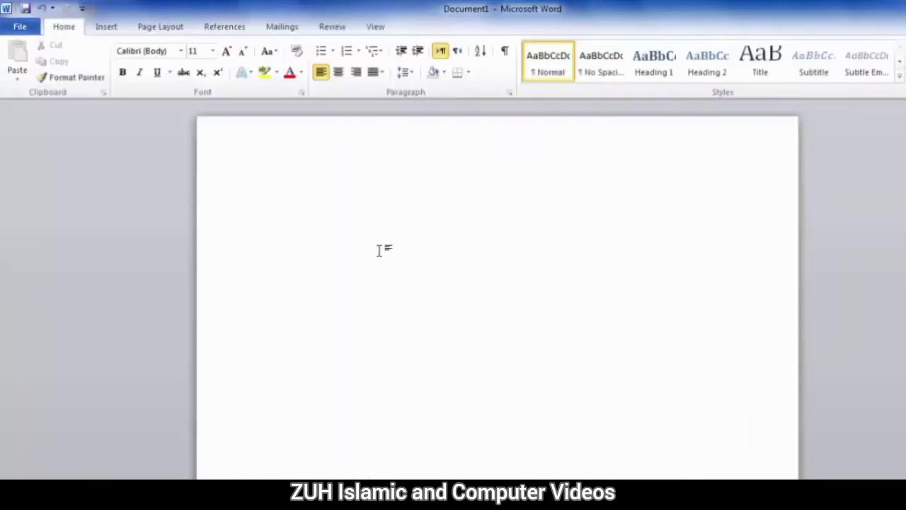
Type the title 'Print Command' and enter =rand(100) on the line below
{"action": "type", "text": "Print Command"}
{"action": "key", "text": "Return"}
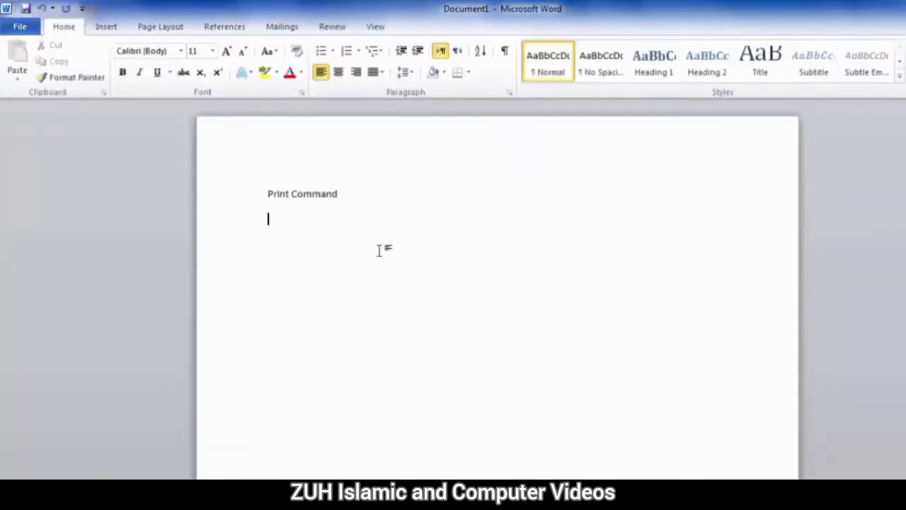
{"action": "type", "text": "=rand(1"}
{"action": "type", "text": "00)"}
Expand =rand(100) into sample pages, make 'Print Command' an enlarged Heading 1, and open Print
{"action": "key", "text": "Return"}
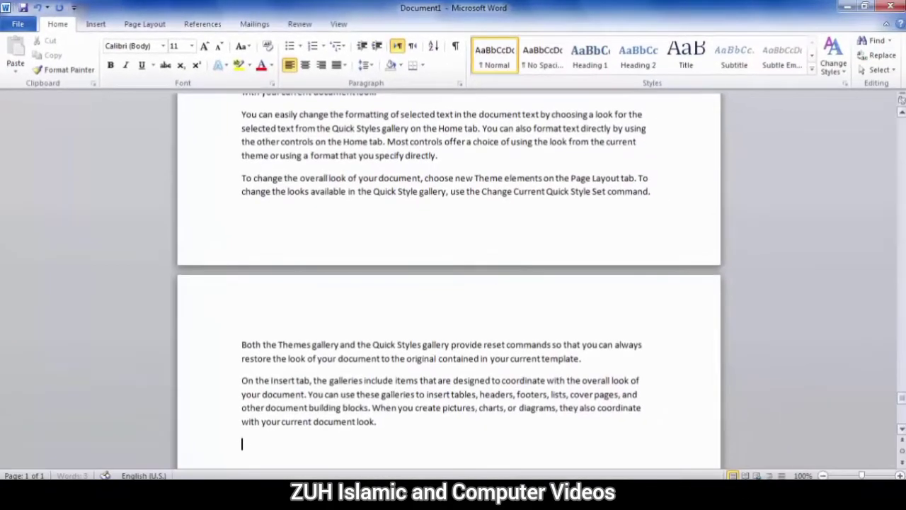
{"action": "left_click_drag", "start_coordinate": [901, 398], "coordinate": [900, 113]}
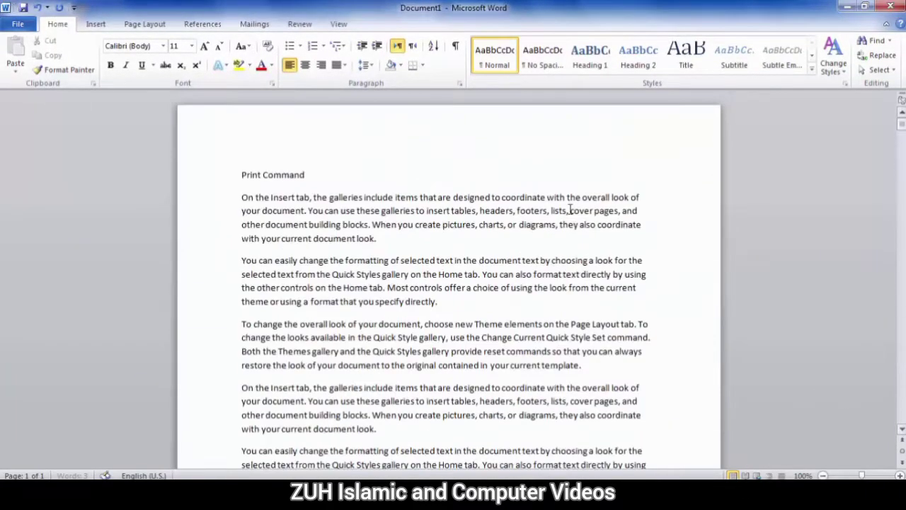
{"action": "triple_click", "coordinate": [294, 177]}
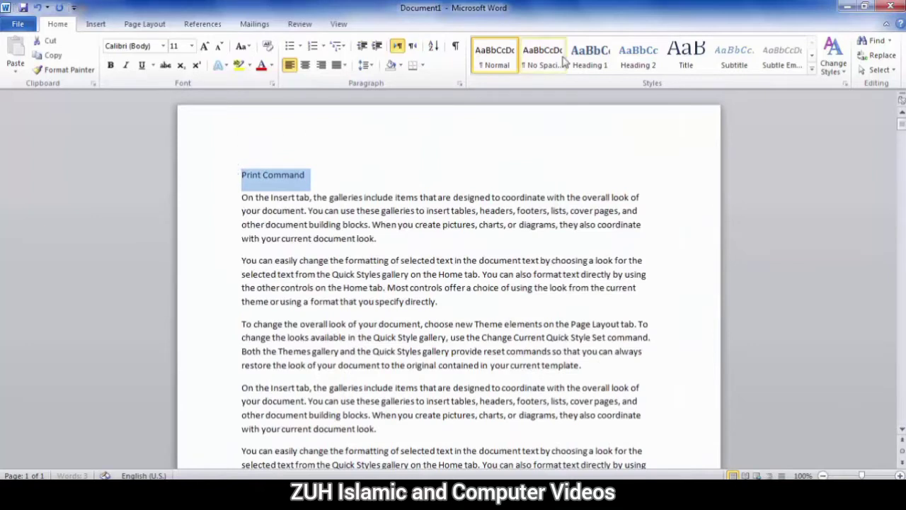
{"action": "left_click", "coordinate": [590, 56]}
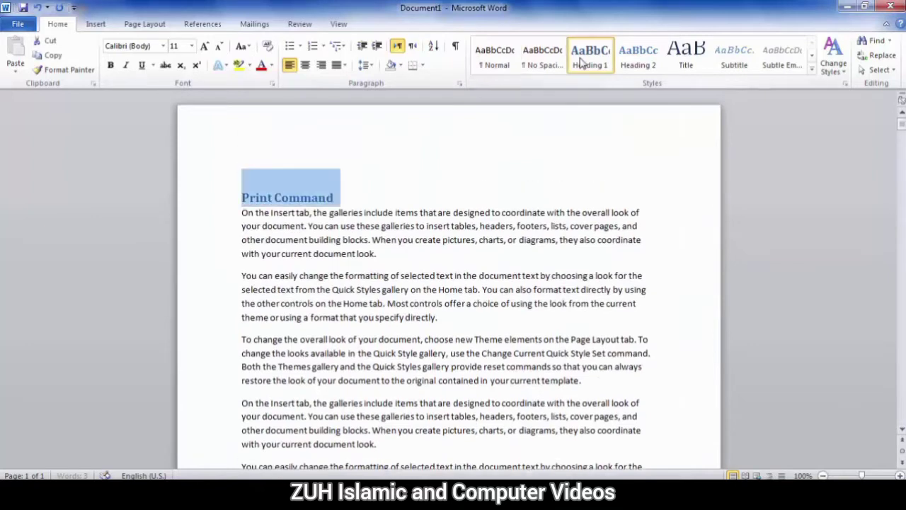
{"action": "left_click", "coordinate": [204, 45]}
{"action": "left_click", "coordinate": [282, 228]}
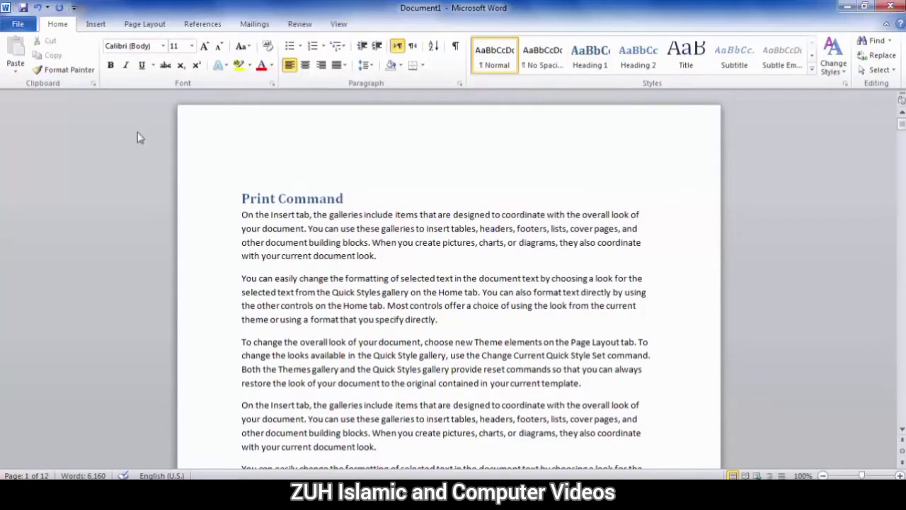
{"action": "key", "text": "ctrl+p"}
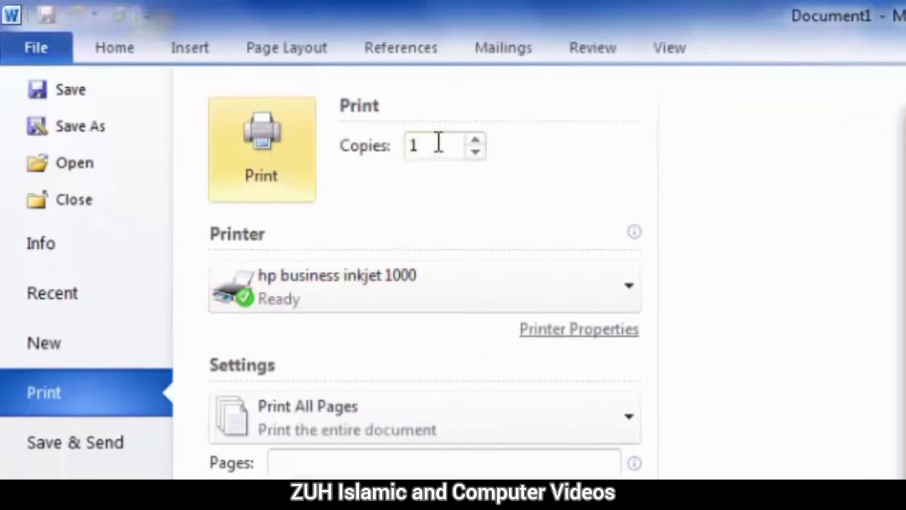
Step the copies up from 1 to 5, then enter 10000 in the Copies box
{"action": "left_click", "coordinate": [476, 143]}
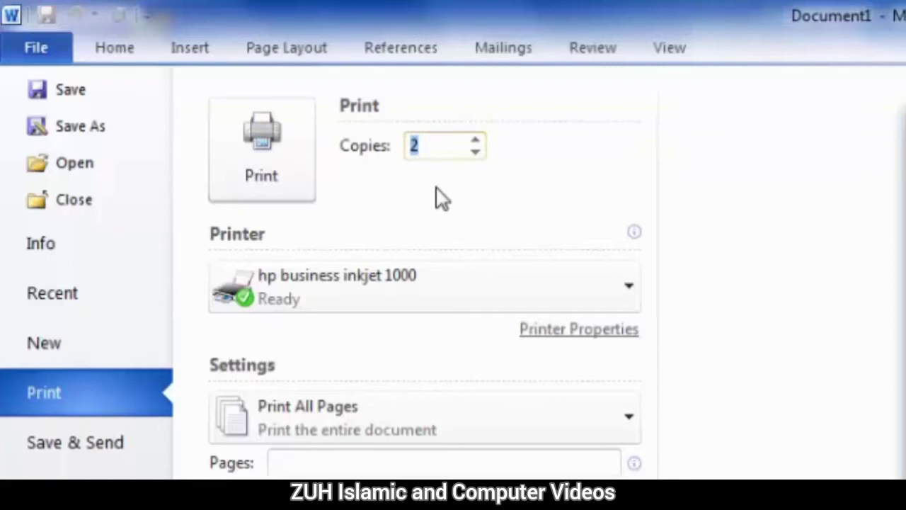
{"action": "left_click", "coordinate": [476, 143]}
{"action": "left_click", "coordinate": [477, 144]}
{"action": "left_click", "coordinate": [477, 145]}
{"action": "type", "text": "1000"}
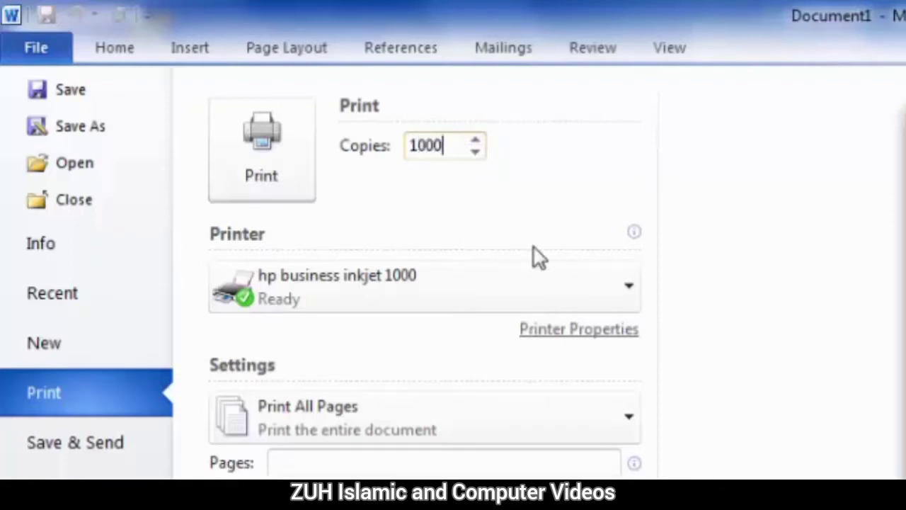
{"action": "type", "text": "0"}
{"action": "type", "text": "0"}
Try Add Printer from the printer list and dismiss the directory services error
{"action": "left_click", "coordinate": [277, 288]}
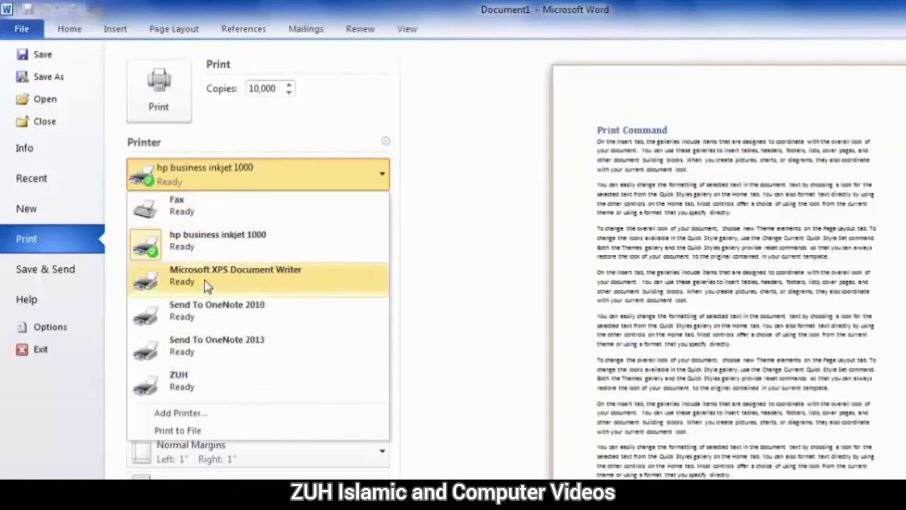
{"action": "left_click", "coordinate": [193, 415]}
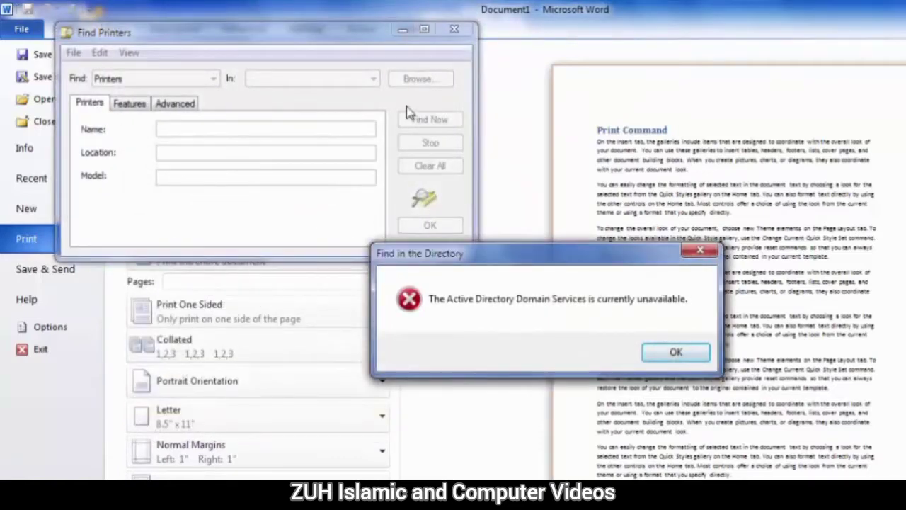
{"action": "left_click", "coordinate": [681, 358]}
Turn on Print to File while keeping the hp business inkjet 1000 selected
{"action": "left_click", "coordinate": [382, 175]}
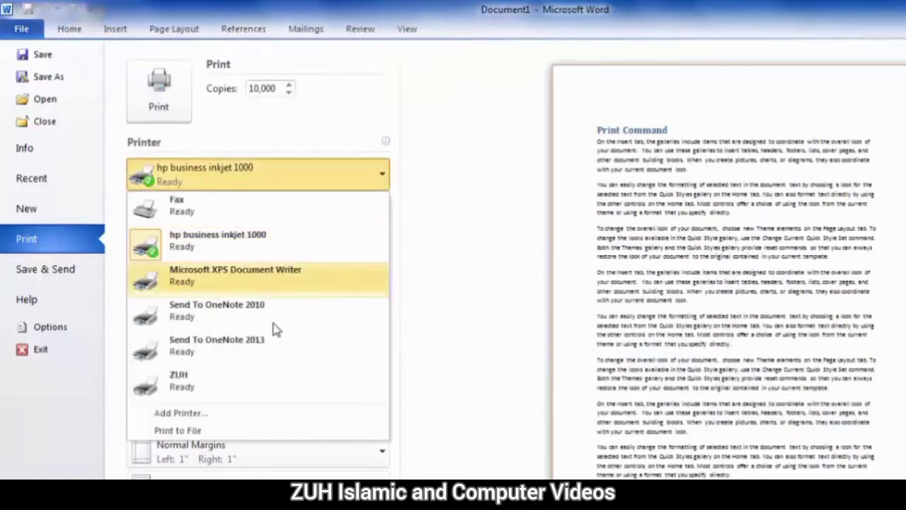
{"action": "left_click", "coordinate": [190, 432]}
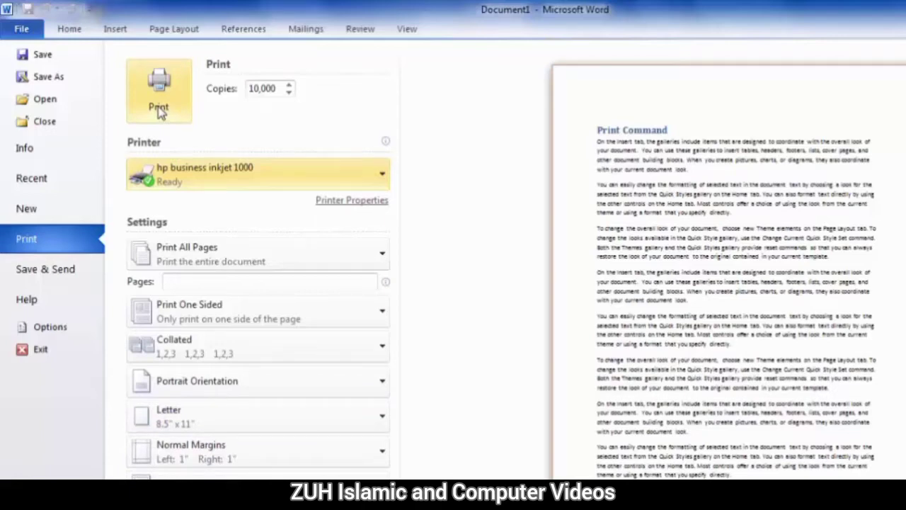
{"action": "left_click", "coordinate": [227, 174]}
{"action": "left_click", "coordinate": [449, 172]}
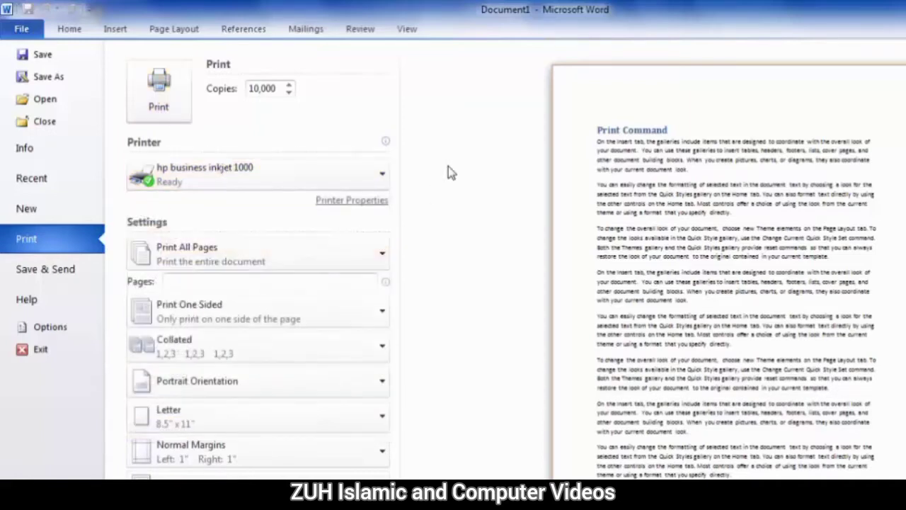
{"action": "left_click", "coordinate": [366, 207]}
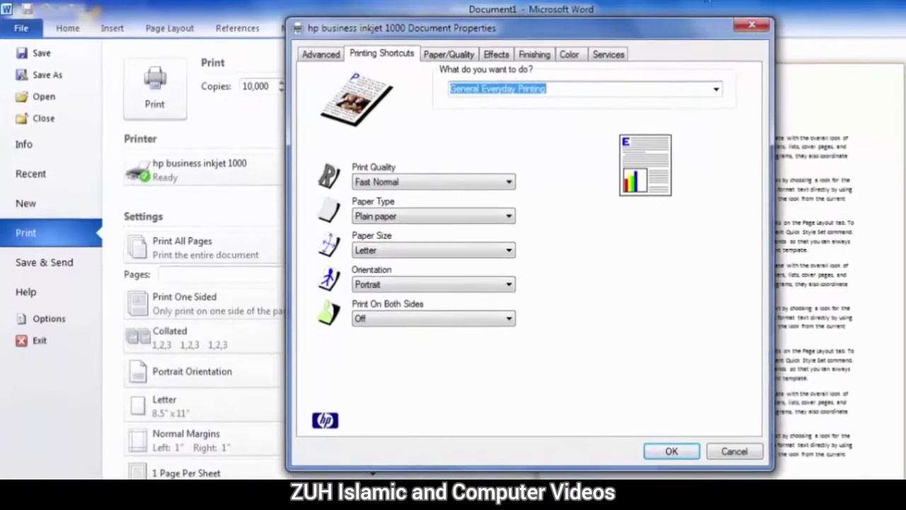
{"action": "left_click", "coordinate": [765, 28]}
{"action": "left_click", "coordinate": [330, 178]}
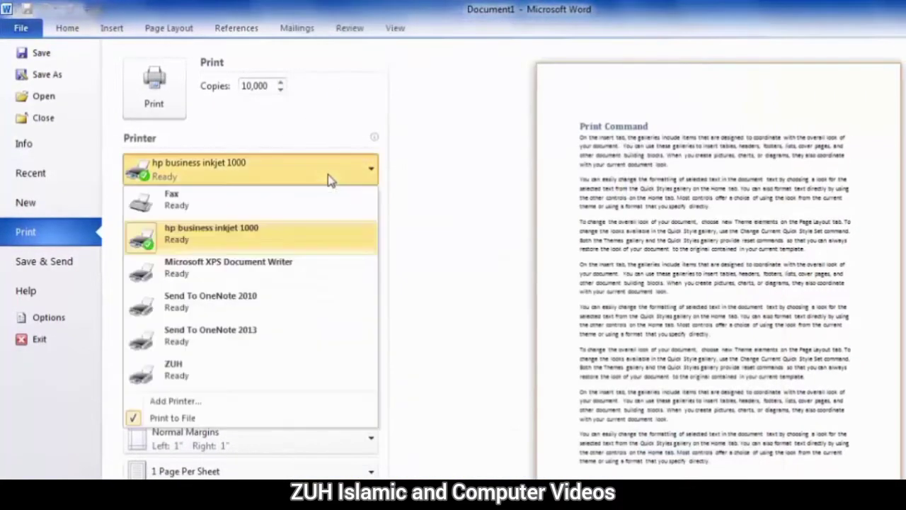
{"action": "left_click", "coordinate": [223, 202]}
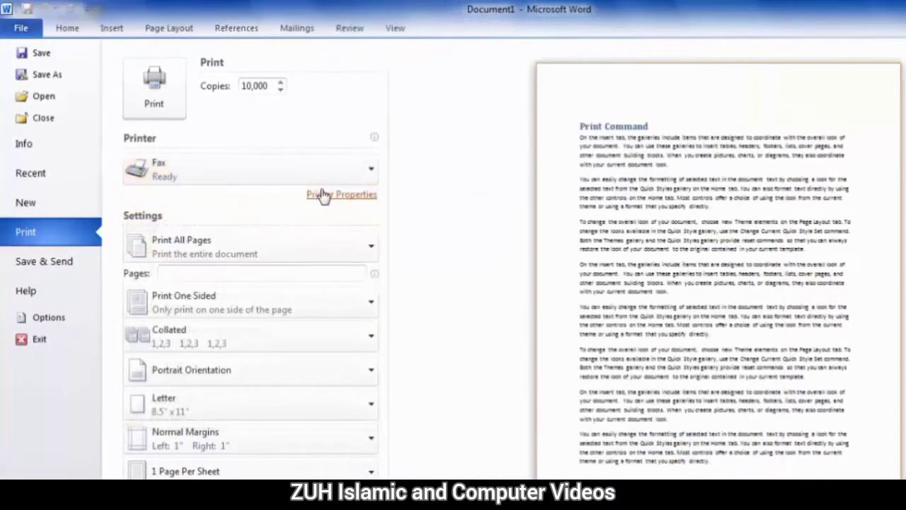
{"action": "left_click", "coordinate": [315, 197]}
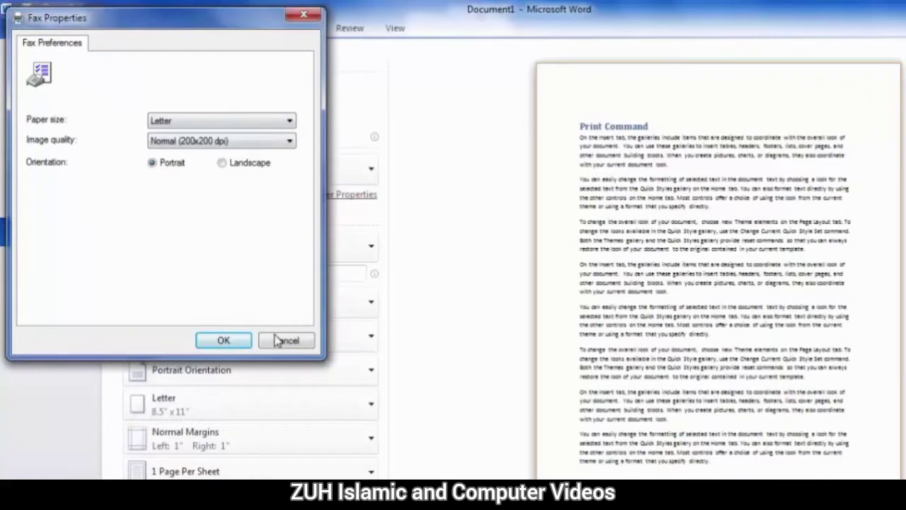
{"action": "left_click", "coordinate": [283, 339]}
{"action": "left_click", "coordinate": [296, 174]}
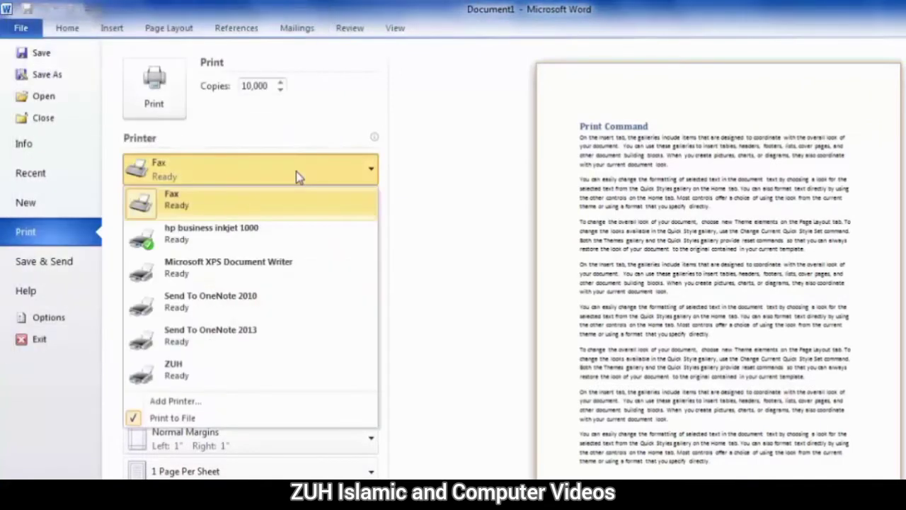
{"action": "left_click", "coordinate": [225, 312]}
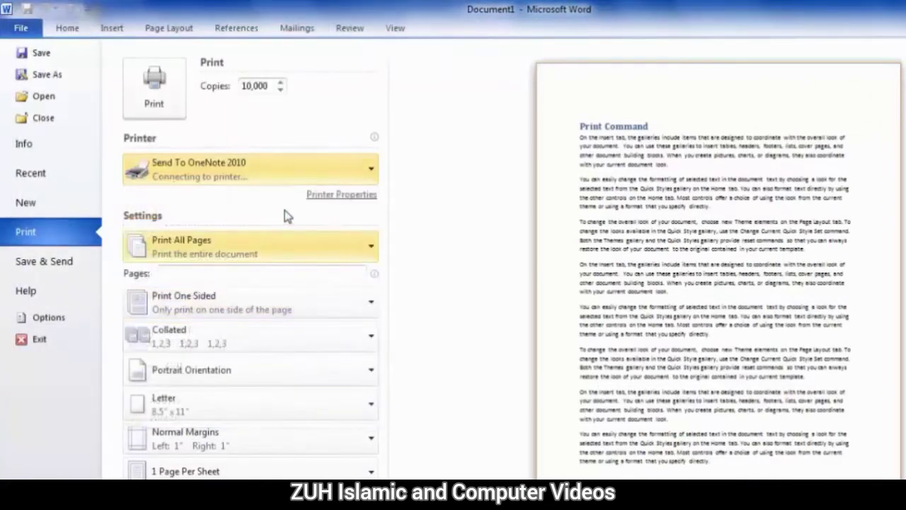
{"action": "left_click", "coordinate": [335, 197]}
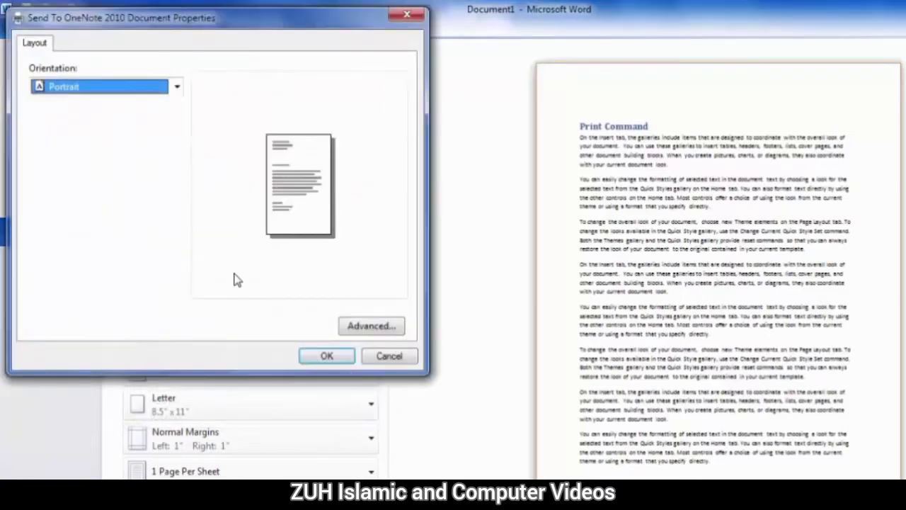
{"action": "left_click", "coordinate": [382, 357]}
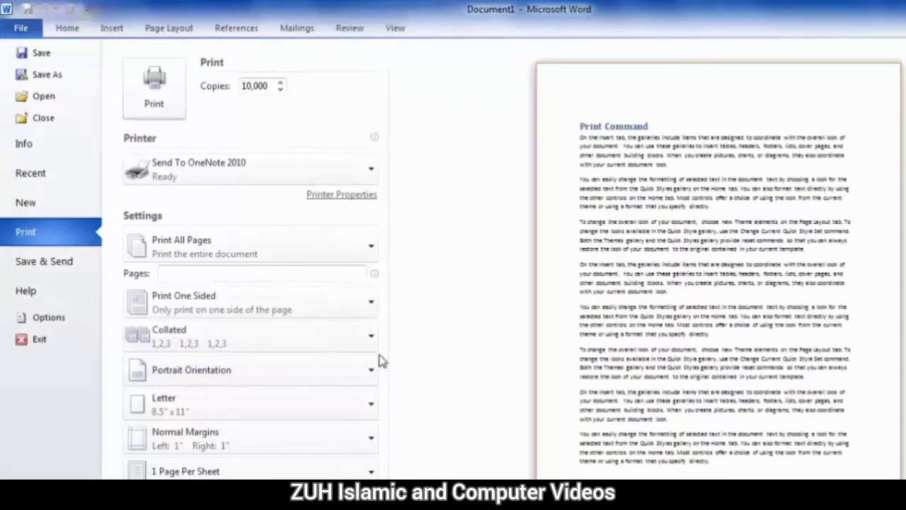
{"action": "left_click", "coordinate": [314, 173]}
{"action": "left_click", "coordinate": [257, 232]}
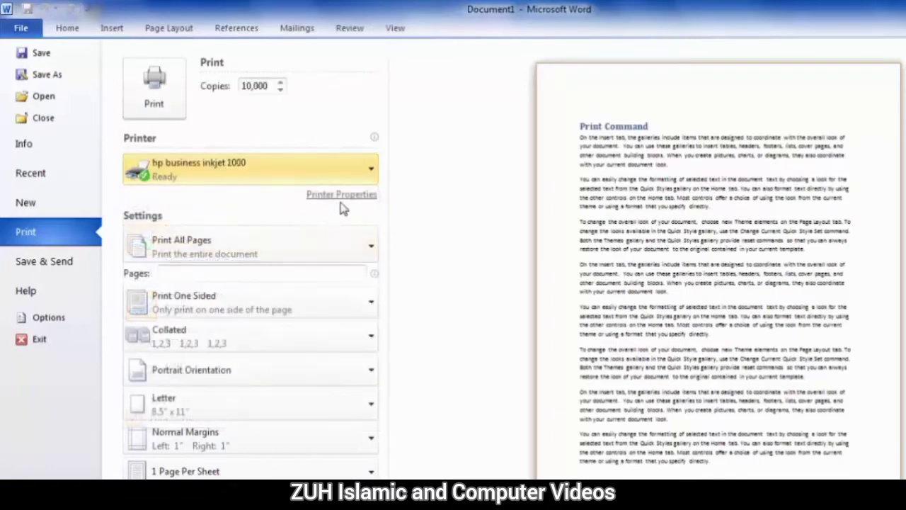
{"action": "left_click", "coordinate": [343, 196]}
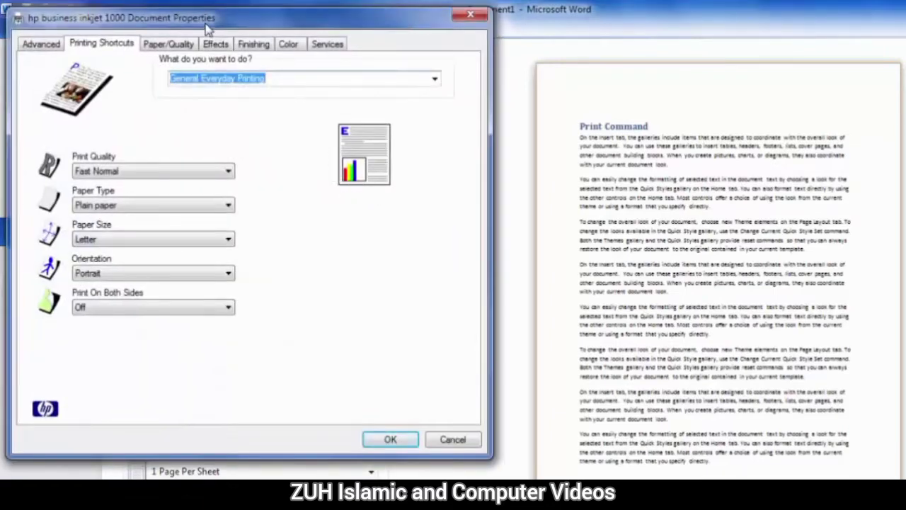
Center the printer properties window, view the shortcut presets, and set Print Quality to Best
{"action": "left_click_drag", "start_coordinate": [208, 27], "coordinate": [427, 37]}
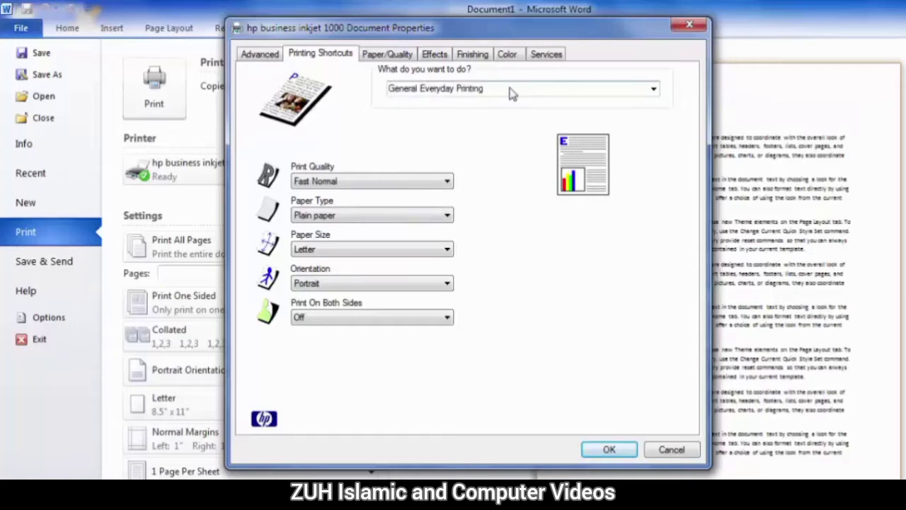
{"action": "left_click", "coordinate": [652, 90]}
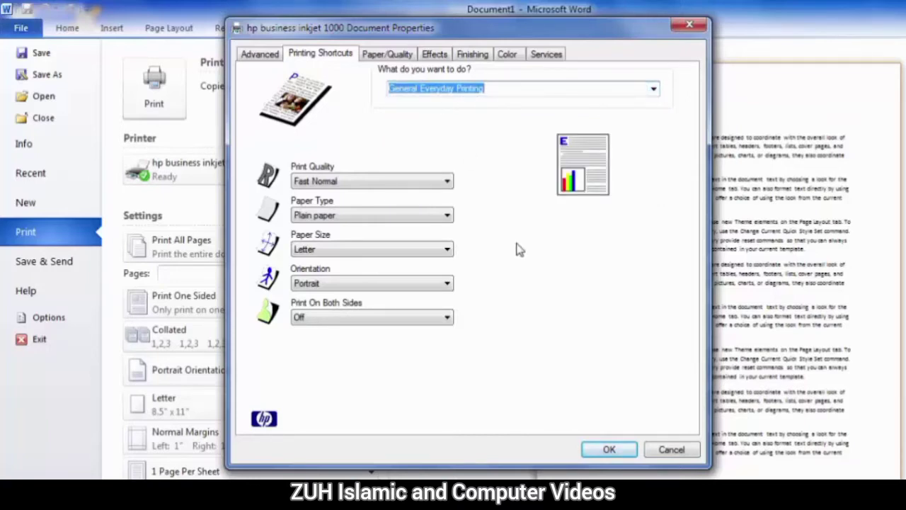
{"action": "left_click", "coordinate": [331, 182]}
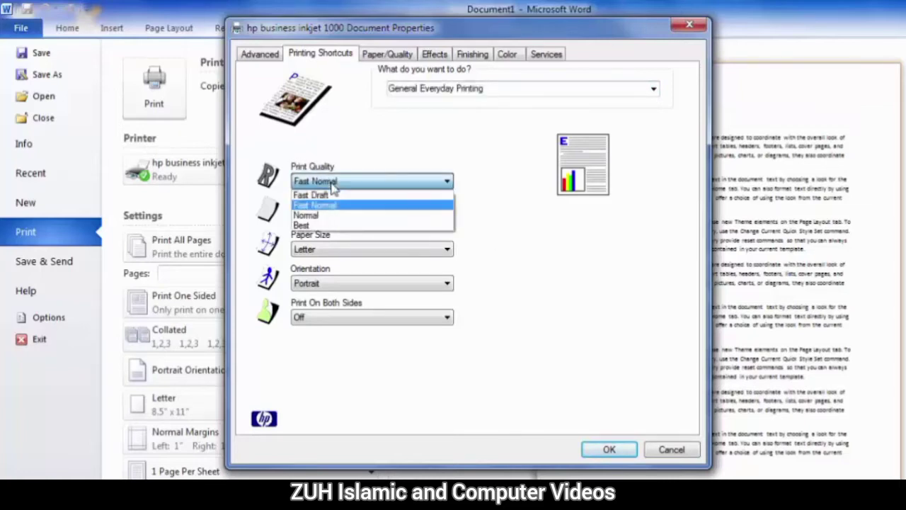
{"action": "left_click", "coordinate": [322, 225]}
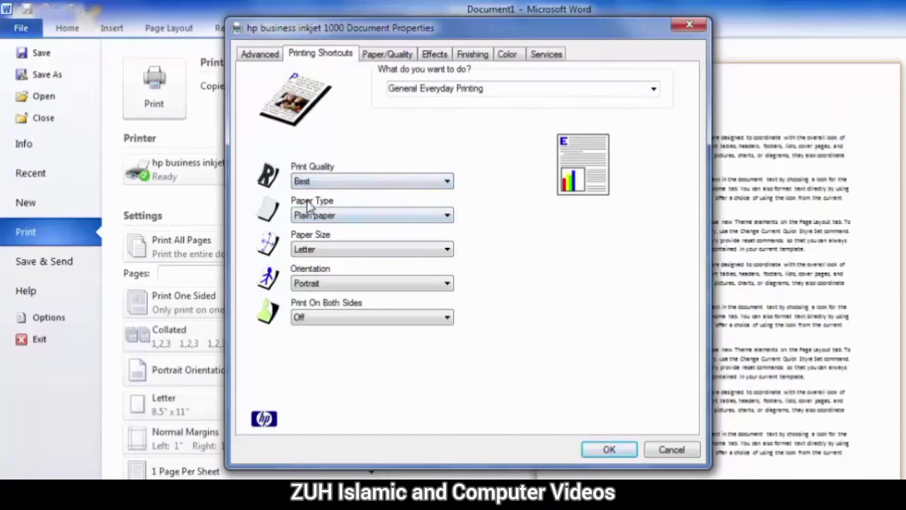
Keep Plain paper, set Paper Size to A4, and leave Orientation as Portrait
{"action": "left_click", "coordinate": [332, 216]}
{"action": "left_click", "coordinate": [333, 221]}
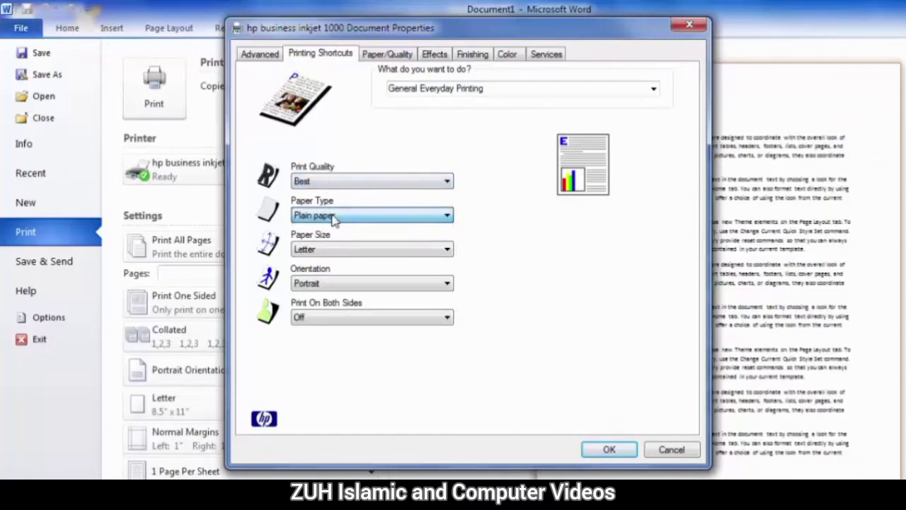
{"action": "left_click", "coordinate": [334, 249]}
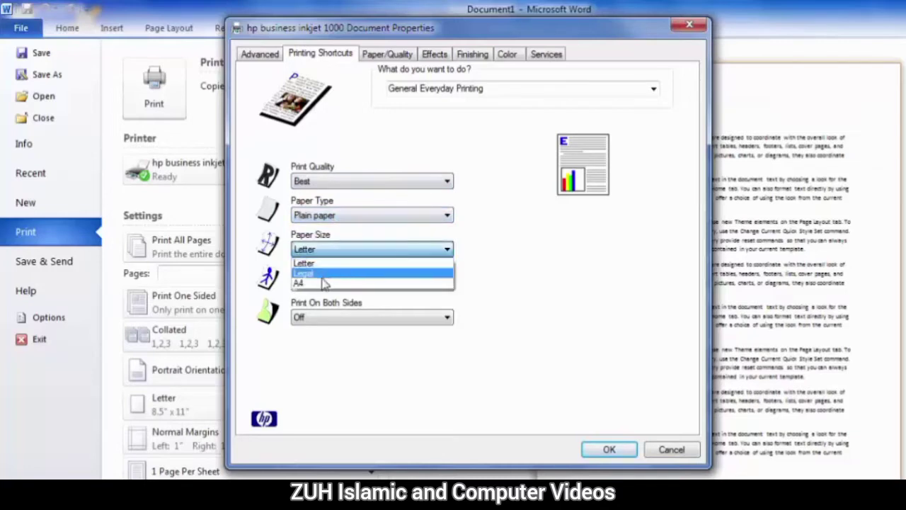
{"action": "left_click", "coordinate": [323, 283]}
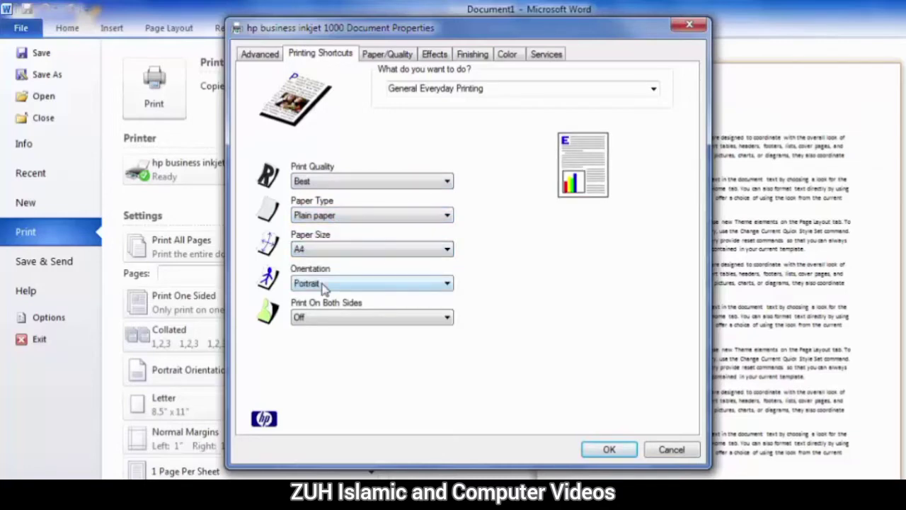
{"action": "left_click", "coordinate": [323, 283]}
{"action": "left_click", "coordinate": [323, 284]}
Try Right and Left Edge Booklet two-sided printing, set it back to Off, and Cancel
{"action": "left_click", "coordinate": [350, 320]}
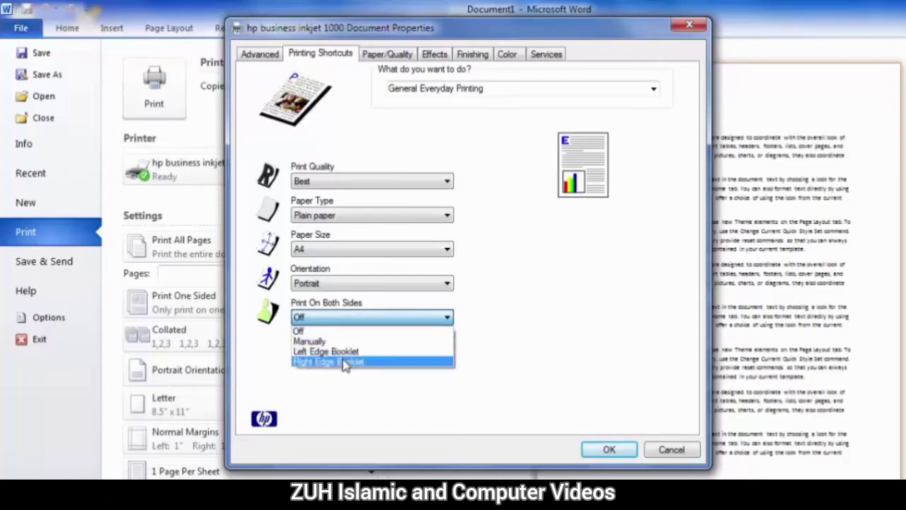
{"action": "left_click", "coordinate": [345, 362]}
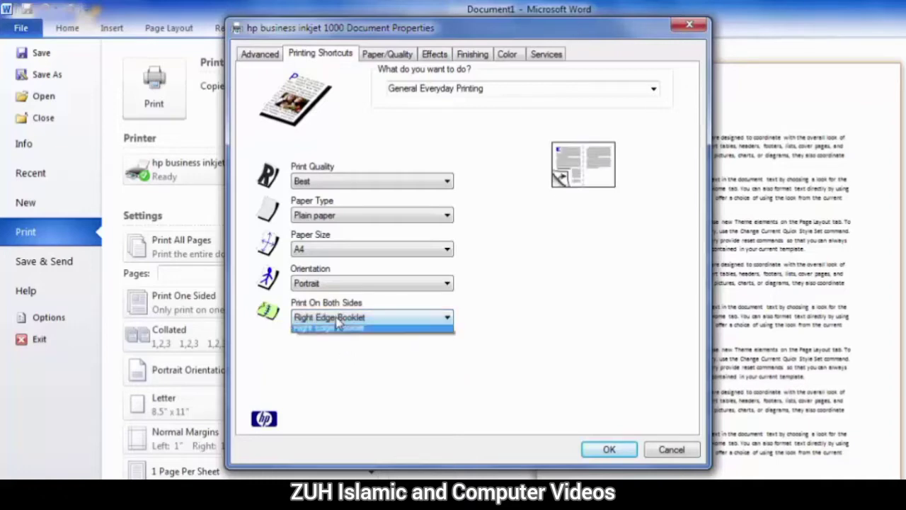
{"action": "left_click", "coordinate": [344, 318]}
{"action": "left_click", "coordinate": [336, 352]}
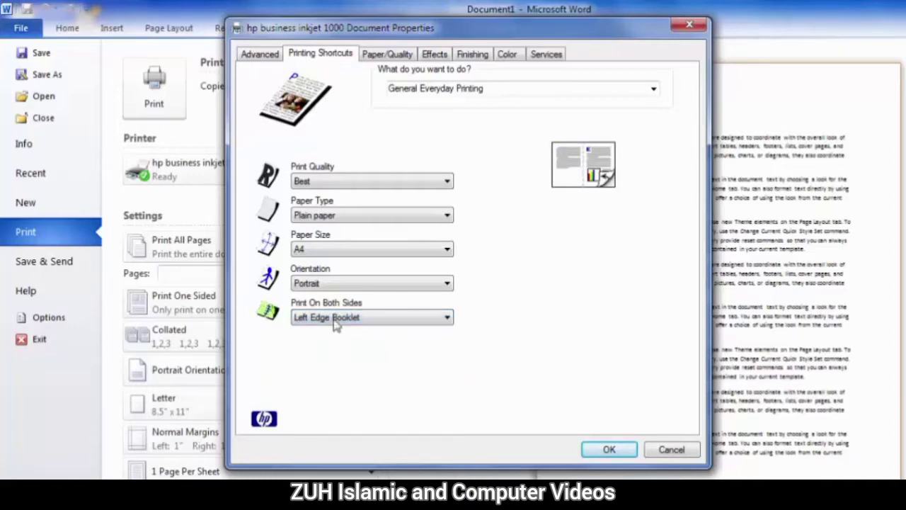
{"action": "left_click", "coordinate": [338, 318]}
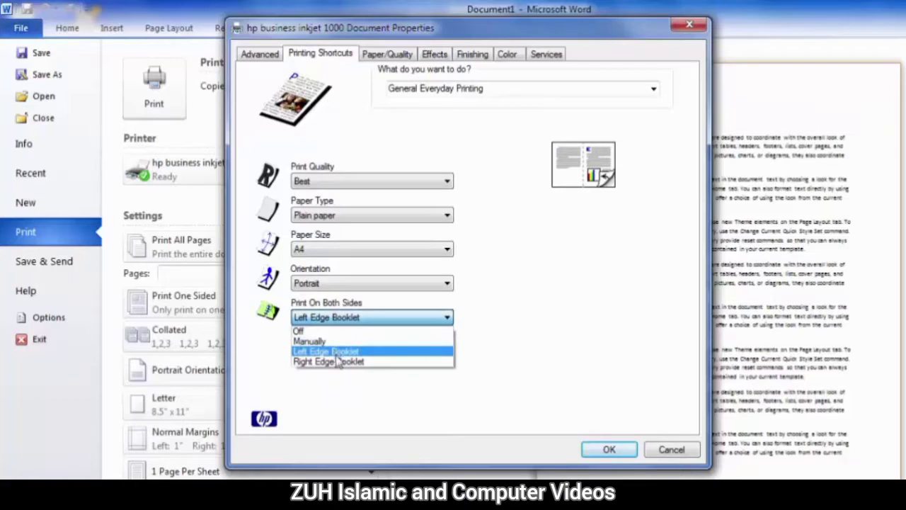
{"action": "left_click", "coordinate": [338, 361]}
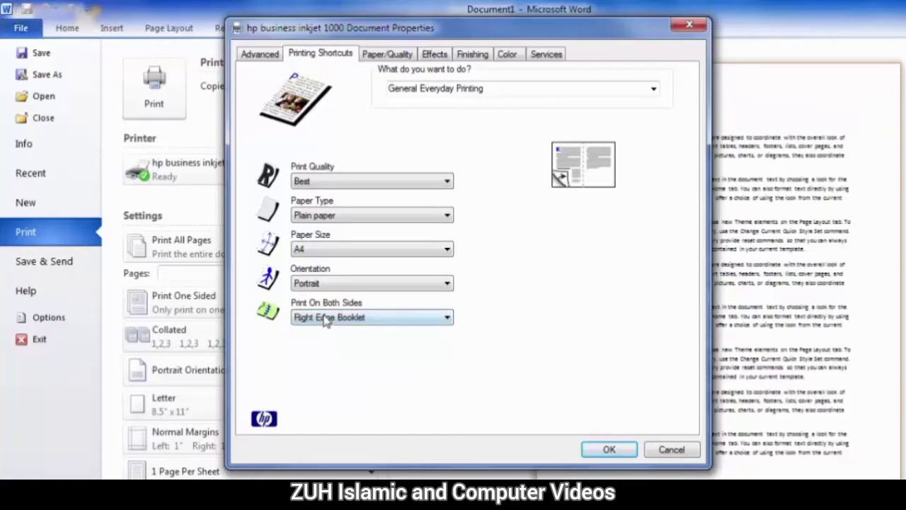
{"action": "left_click", "coordinate": [329, 318]}
{"action": "left_click", "coordinate": [324, 331]}
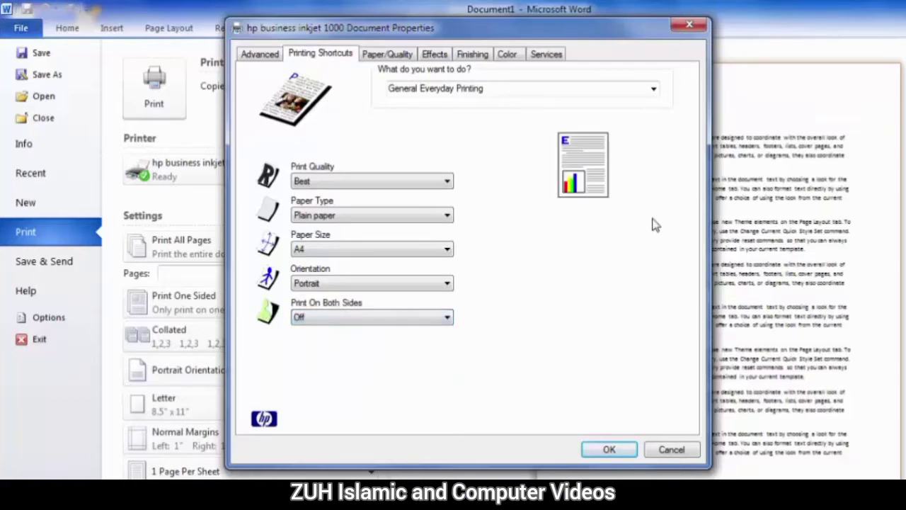
{"action": "left_click", "coordinate": [660, 453]}
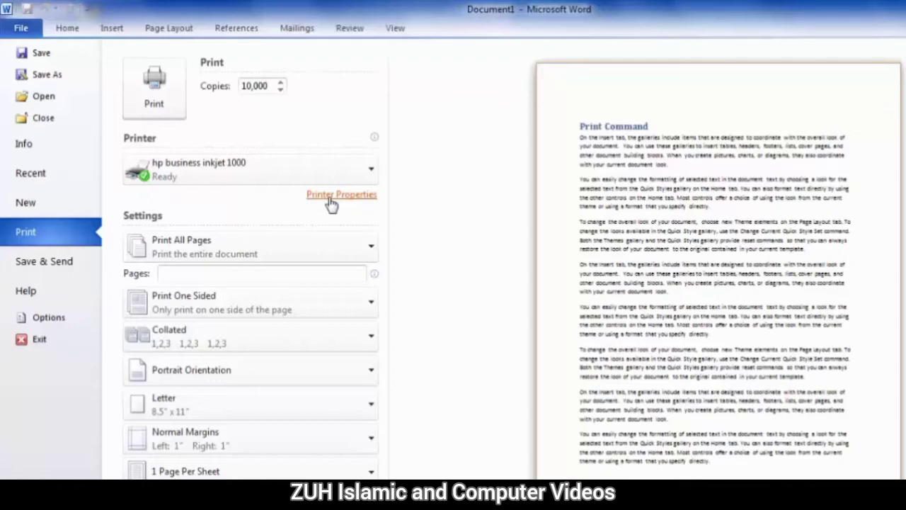
Open the Print All Pages dropdown in the print Settings
{"action": "left_click", "coordinate": [181, 245]}
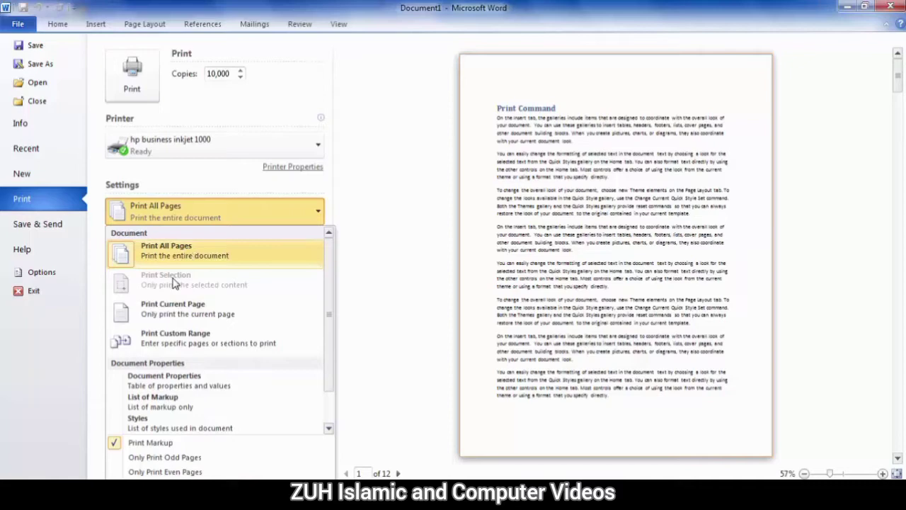
Close the page-range list, return to the document, and select its first paragraph
{"action": "left_click", "coordinate": [577, 224]}
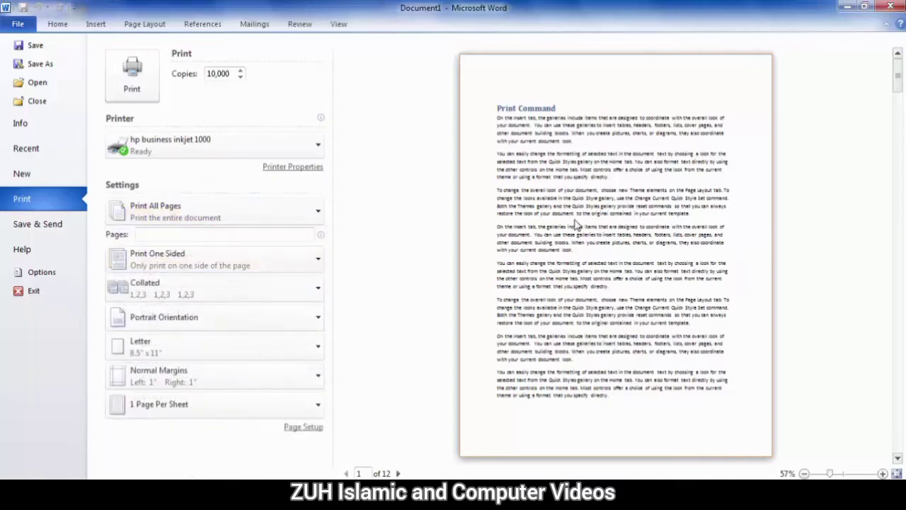
{"action": "key", "text": "Escape"}
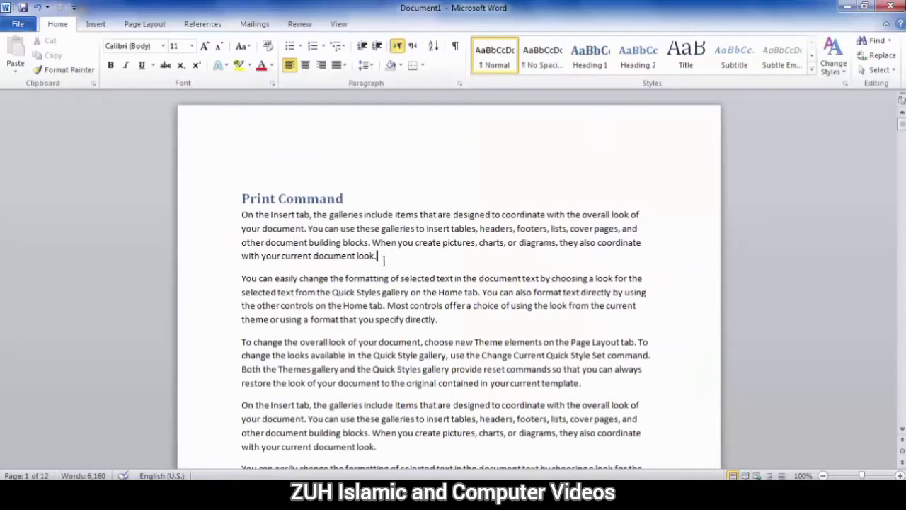
{"action": "left_click_drag", "start_coordinate": [379, 257], "coordinate": [245, 218]}
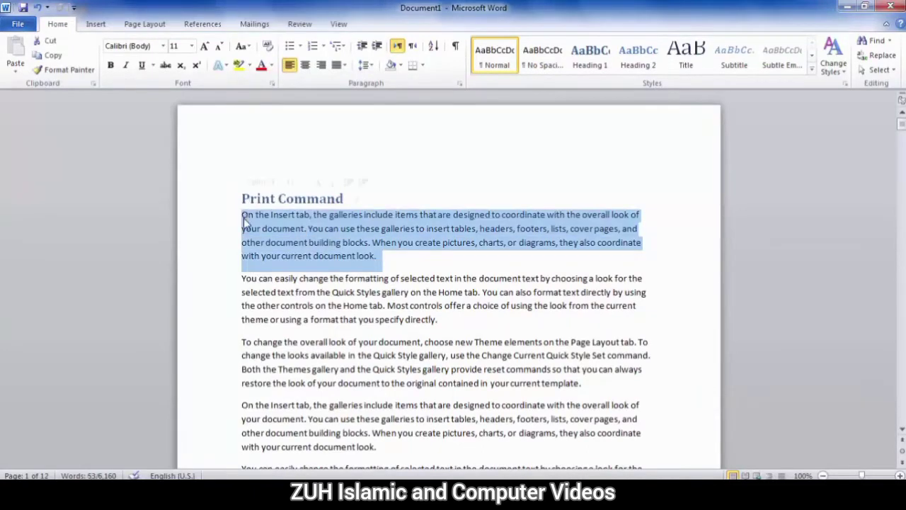
Back in the print settings, set the print range to Print Selection
{"action": "key", "text": "ctrl+p"}
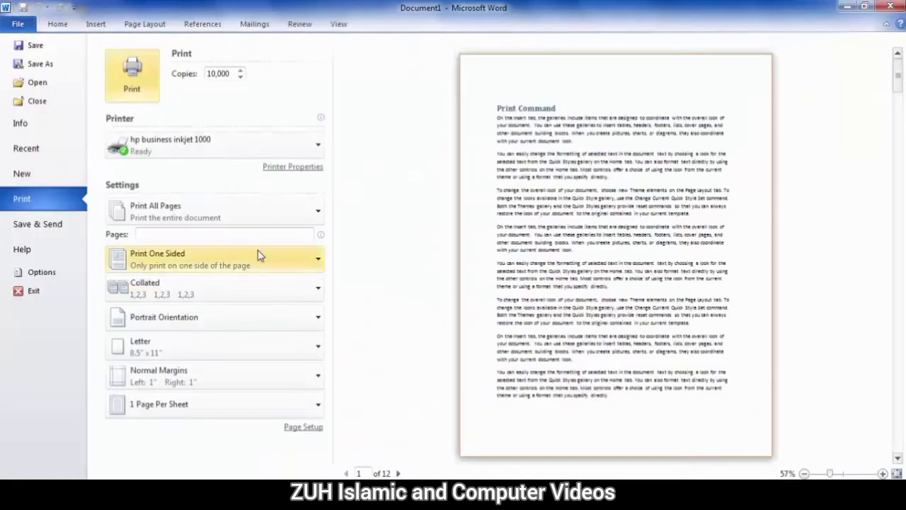
{"action": "left_click", "coordinate": [191, 216]}
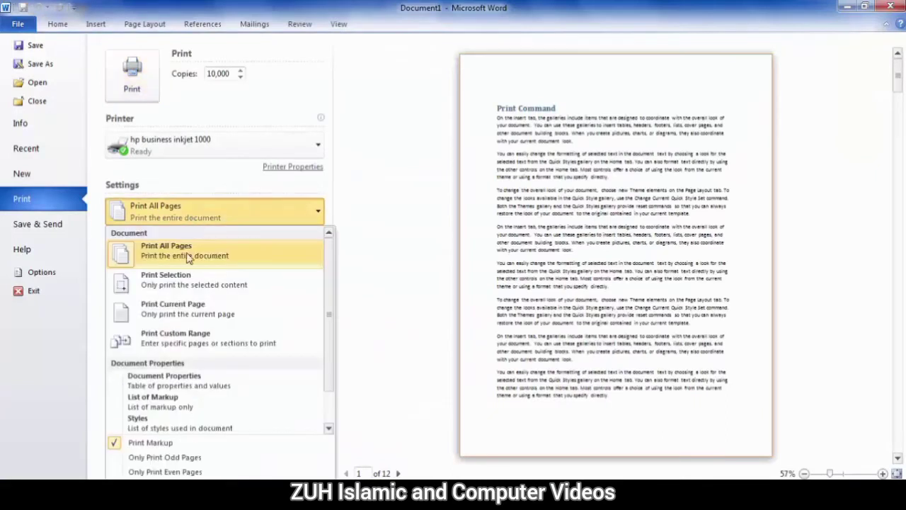
{"action": "left_click", "coordinate": [182, 284]}
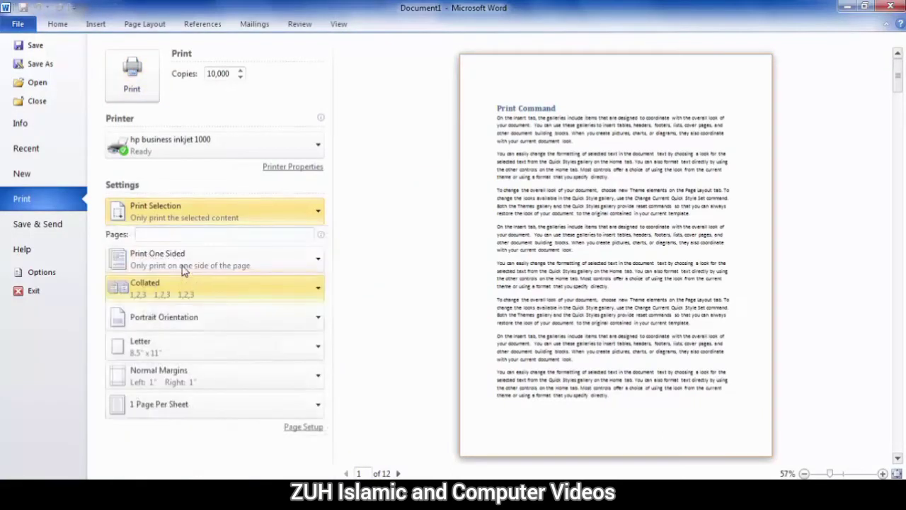
{"action": "left_click", "coordinate": [172, 215]}
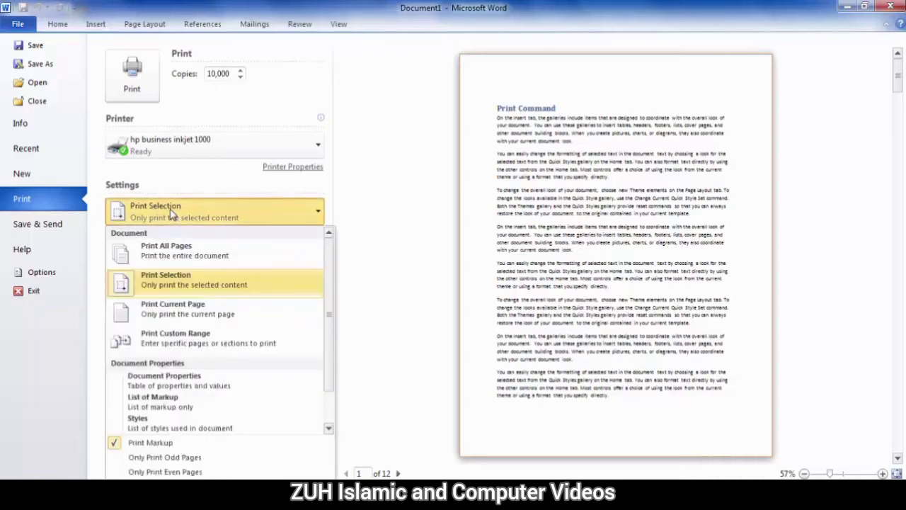
Try Print Current Page, then switch the range to Print Custom Range
{"action": "left_click", "coordinate": [177, 316]}
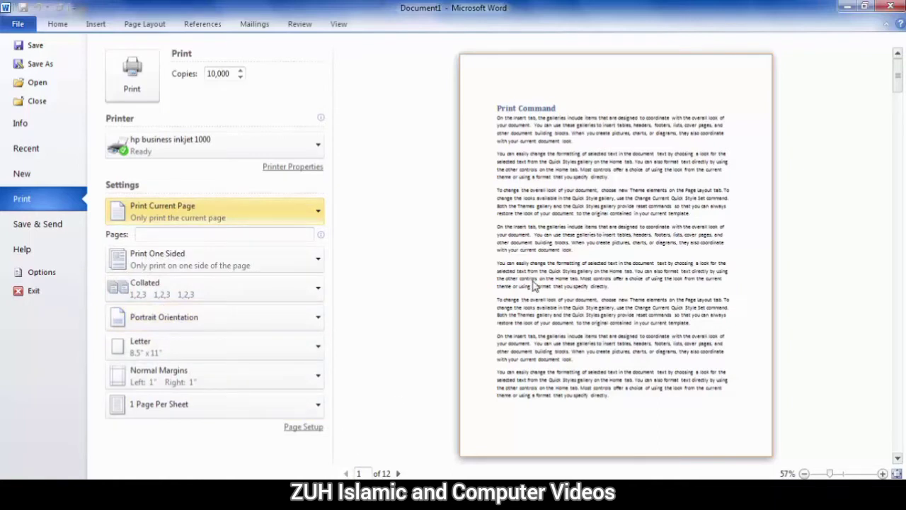
{"action": "left_click", "coordinate": [233, 215]}
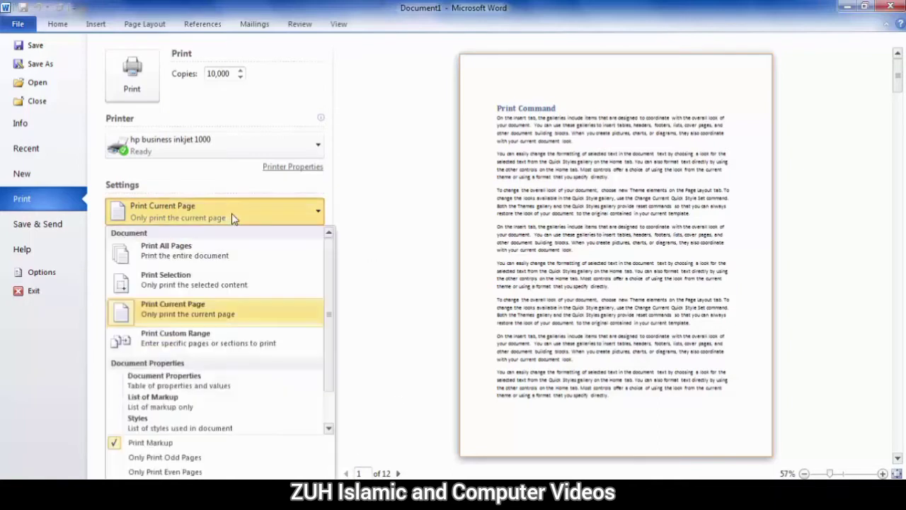
{"action": "left_click", "coordinate": [199, 340]}
{"action": "type", "text": "1,"}
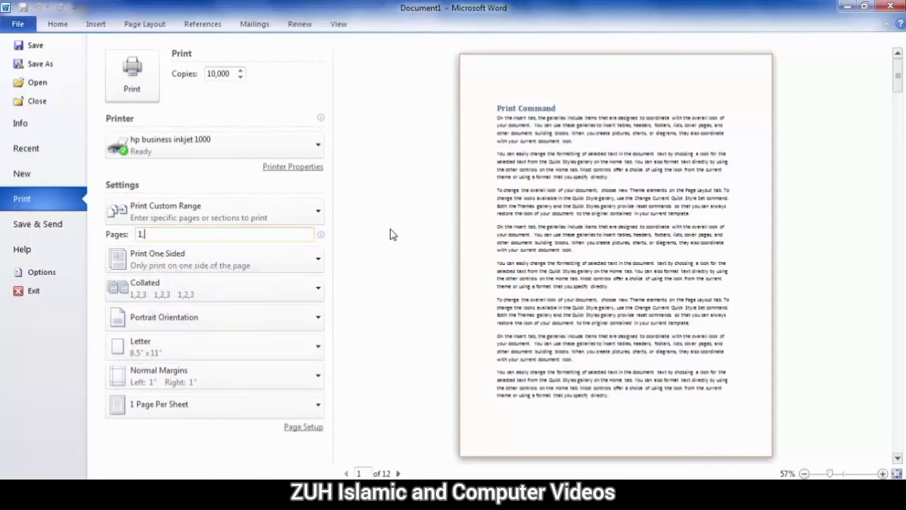
Enter the page list 4,8,11,13, then edit the Pages box to read 1-7
{"action": "type", "text": "4,"}
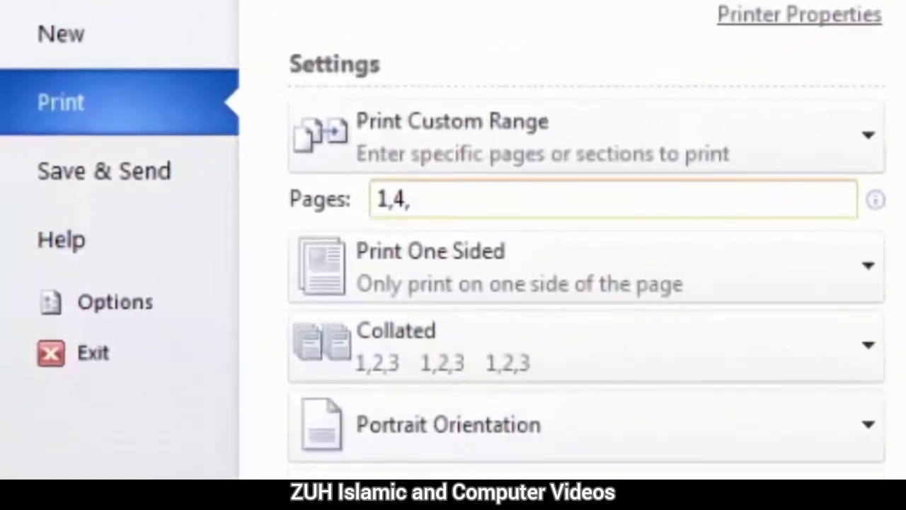
{"action": "type", "text": "8,1"}
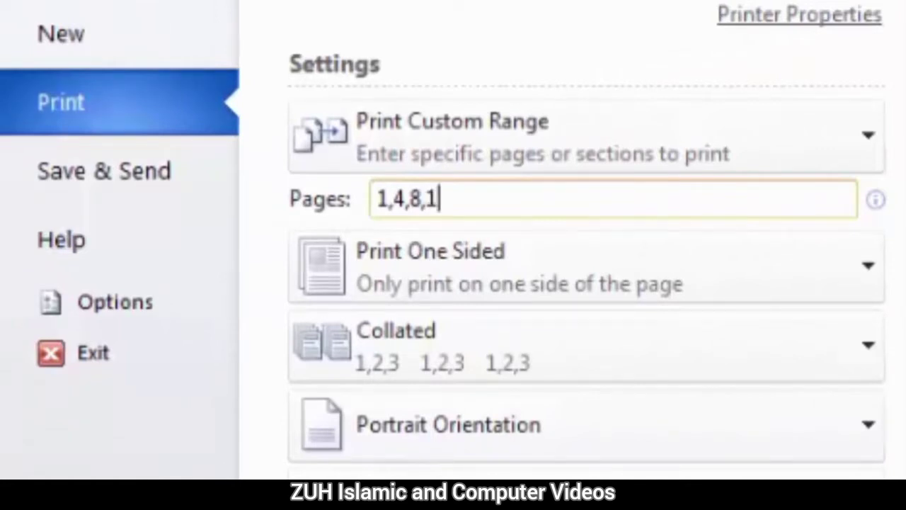
{"action": "type", "text": "1,13"}
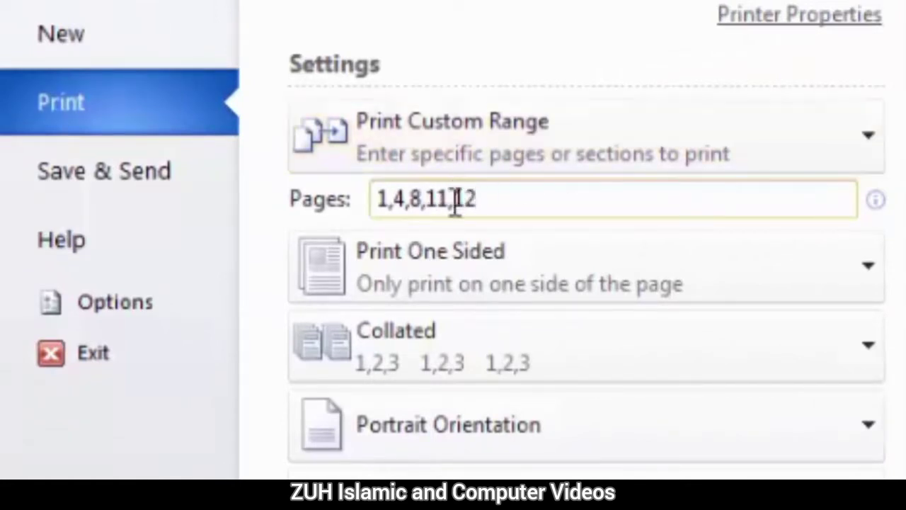
{"action": "mouse_move", "coordinate": [506, 199]}
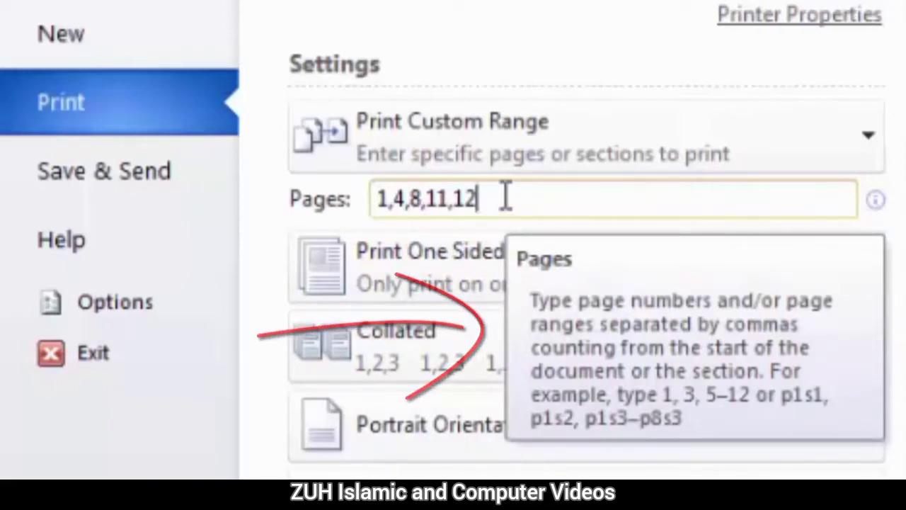
{"action": "left_click_drag", "start_coordinate": [509, 199], "coordinate": [392, 198]}
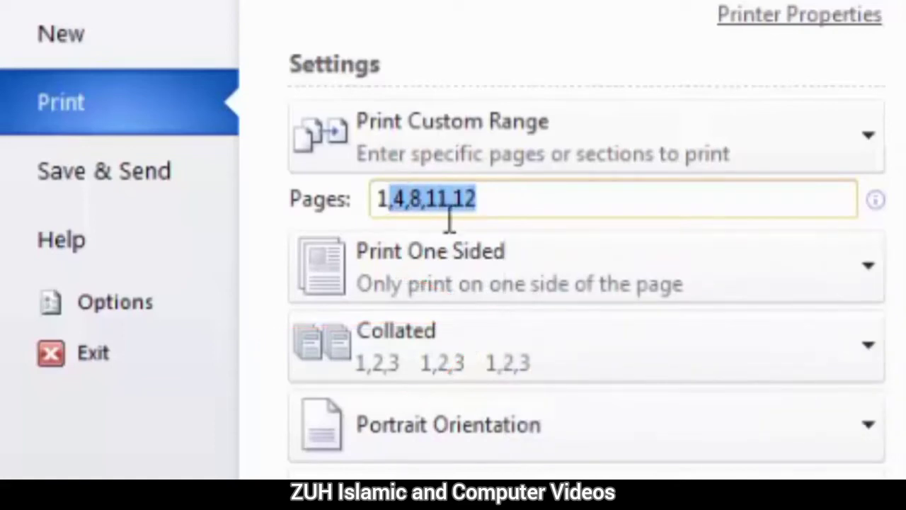
{"action": "type", "text": "-7"}
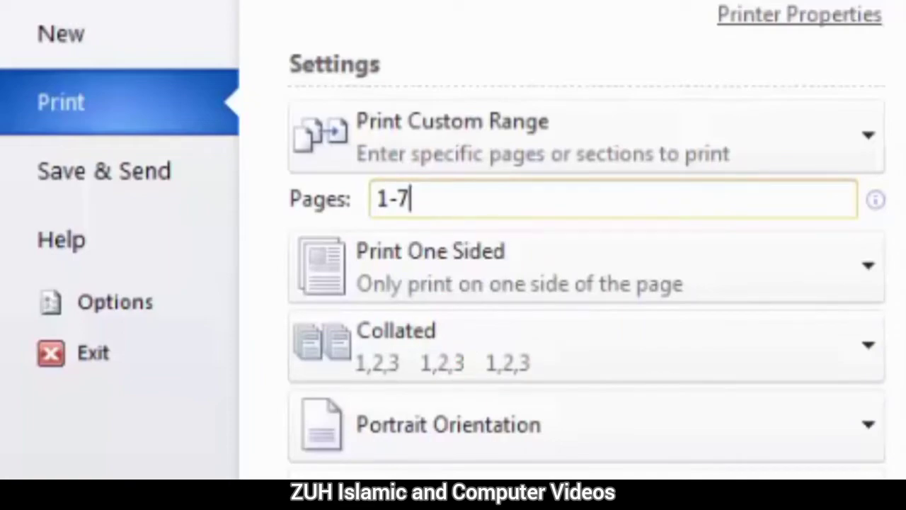
{"action": "left_click", "coordinate": [559, 170]}
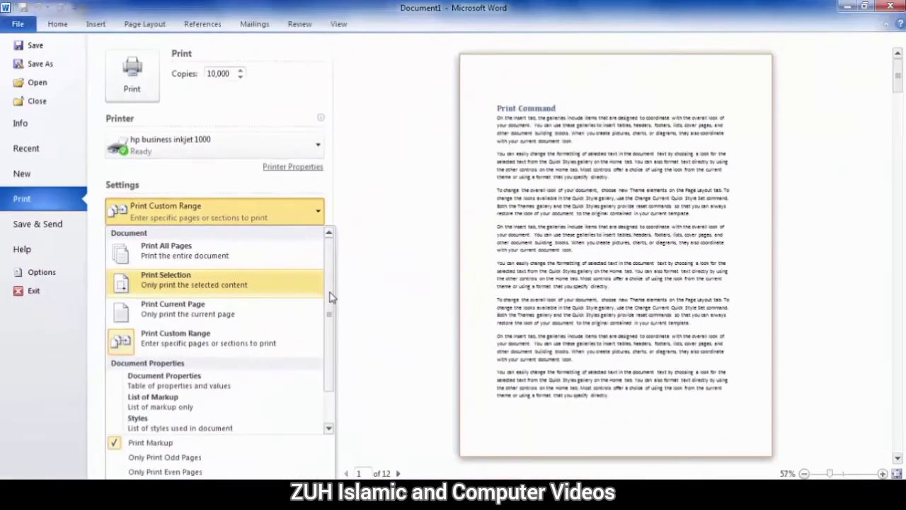
{"action": "left_click_drag", "start_coordinate": [332, 295], "coordinate": [331, 342]}
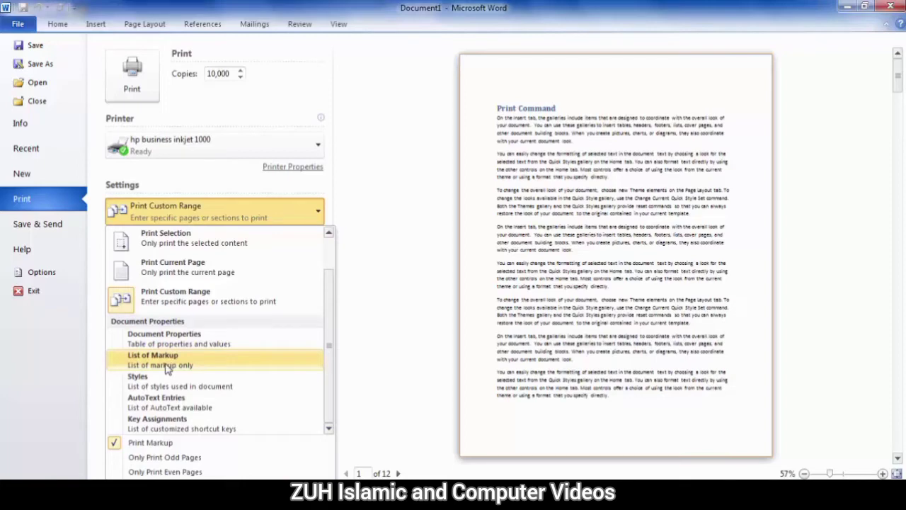
{"action": "left_click", "coordinate": [298, 24]}
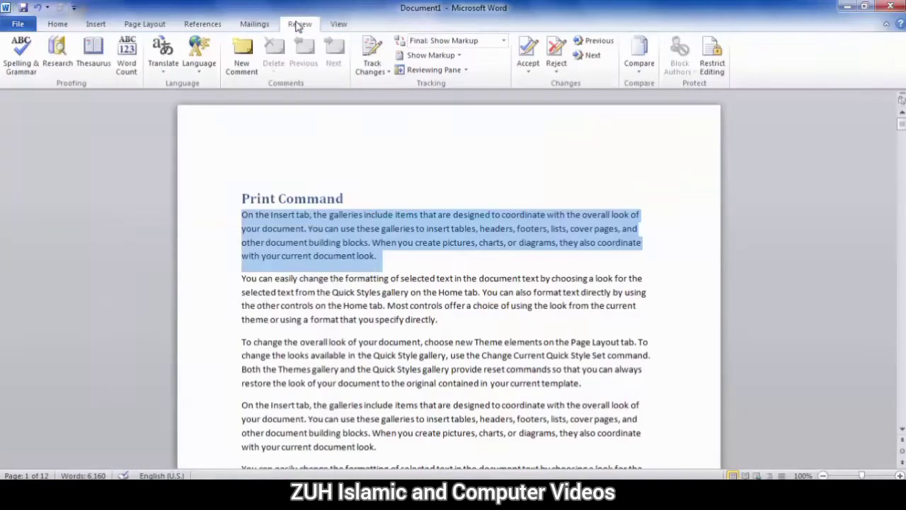
{"action": "left_click", "coordinate": [443, 63]}
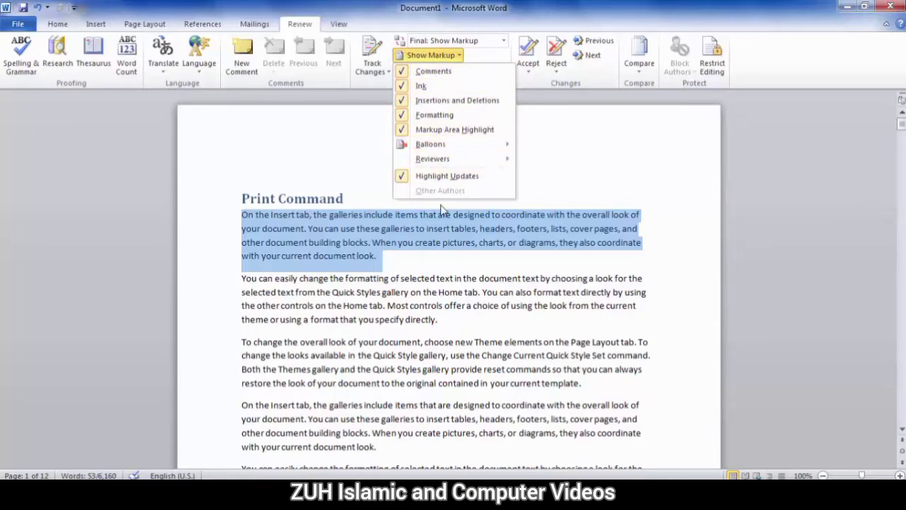
{"action": "key", "text": "Escape"}
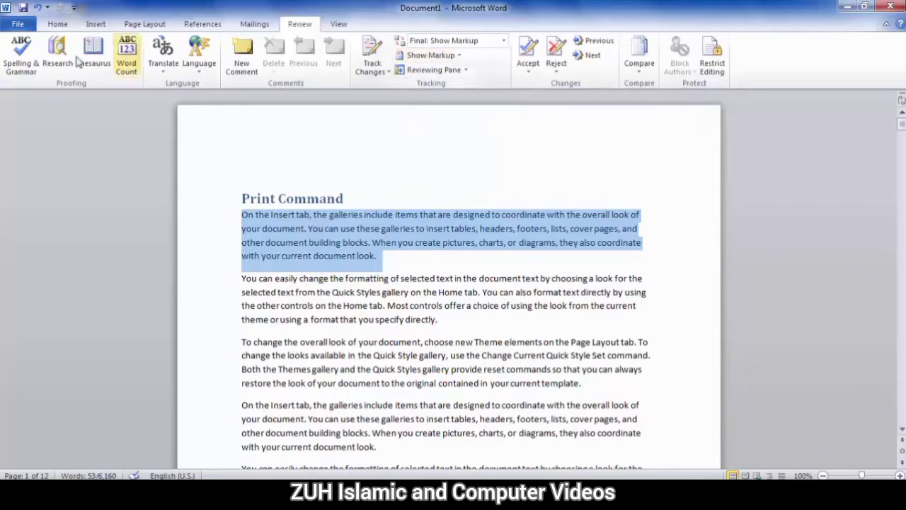
{"action": "left_click", "coordinate": [14, 24]}
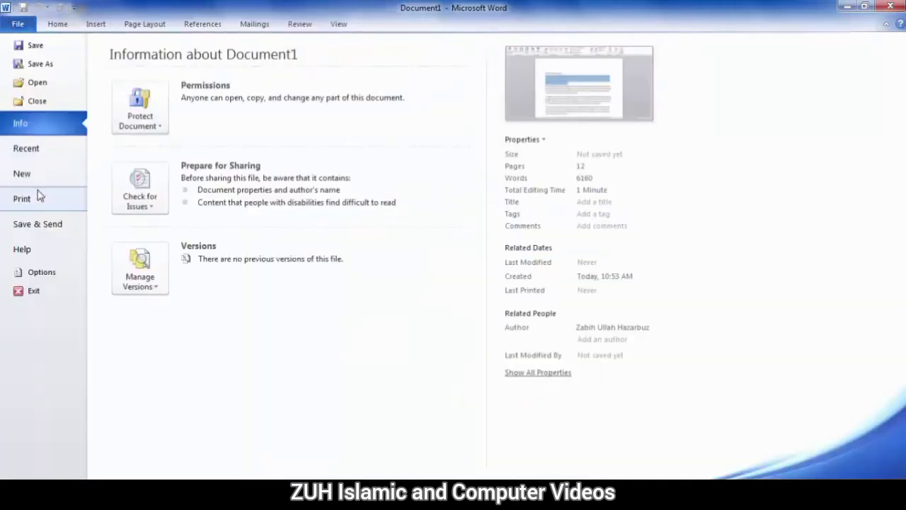
{"action": "left_click", "coordinate": [39, 196]}
{"action": "left_click", "coordinate": [290, 263]}
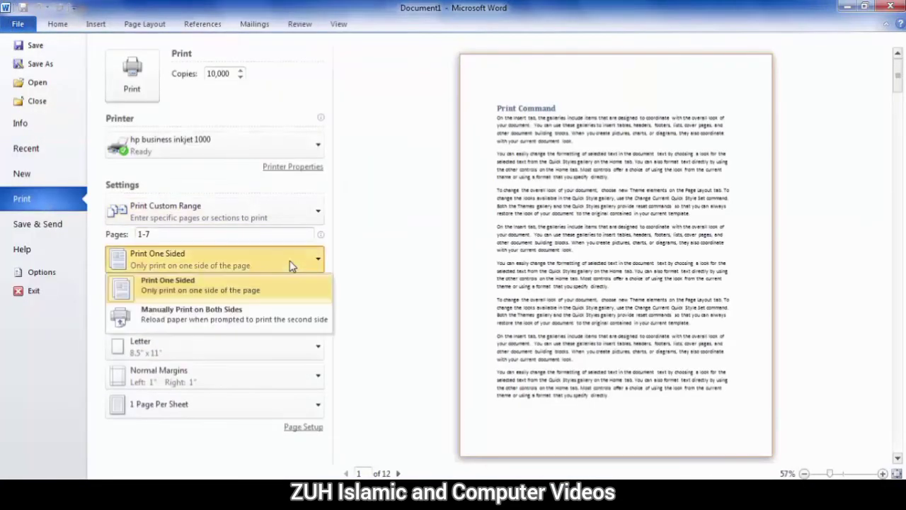
{"action": "left_click", "coordinate": [290, 265]}
{"action": "left_click", "coordinate": [299, 216]}
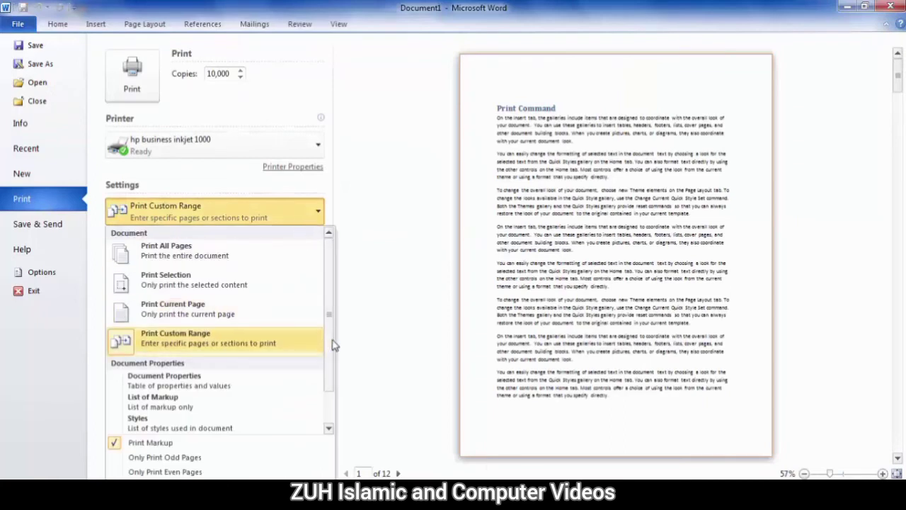
{"action": "scroll", "coordinate": [334, 345], "scroll_direction": "down", "scroll_amount": 1}
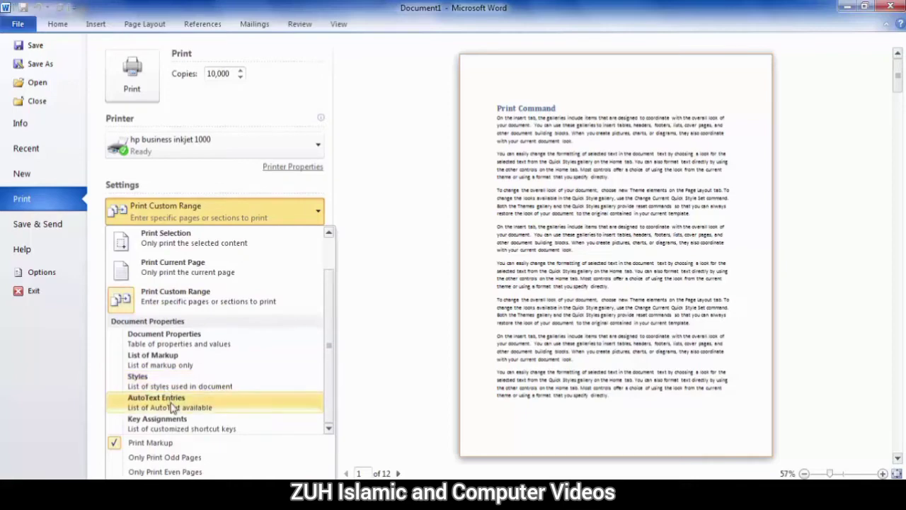
{"action": "left_click", "coordinate": [94, 26]}
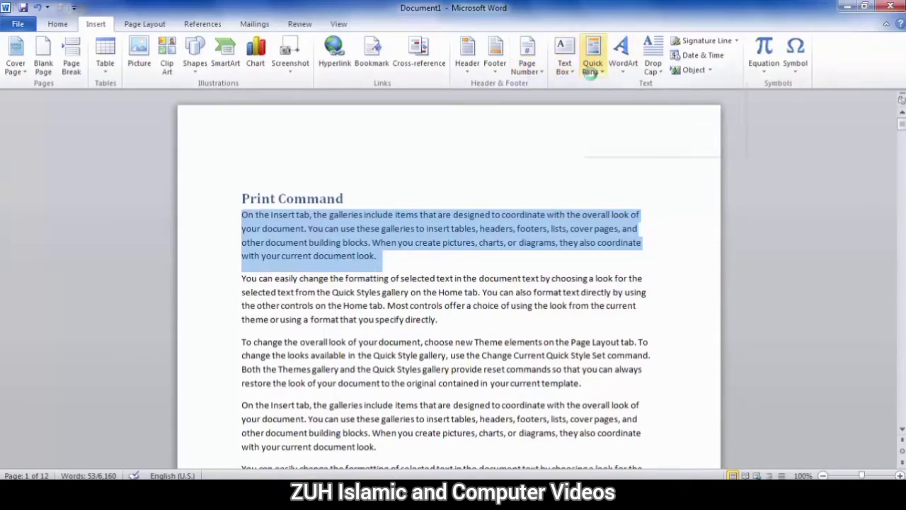
{"action": "left_click", "coordinate": [592, 71]}
{"action": "mouse_move", "coordinate": [539, 110]}
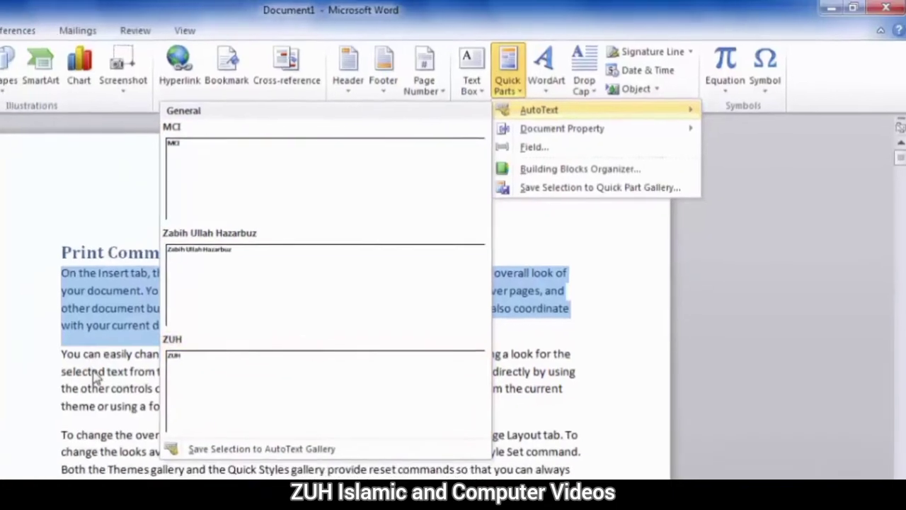
{"action": "left_click", "coordinate": [194, 325]}
{"action": "left_click", "coordinate": [17, 24]}
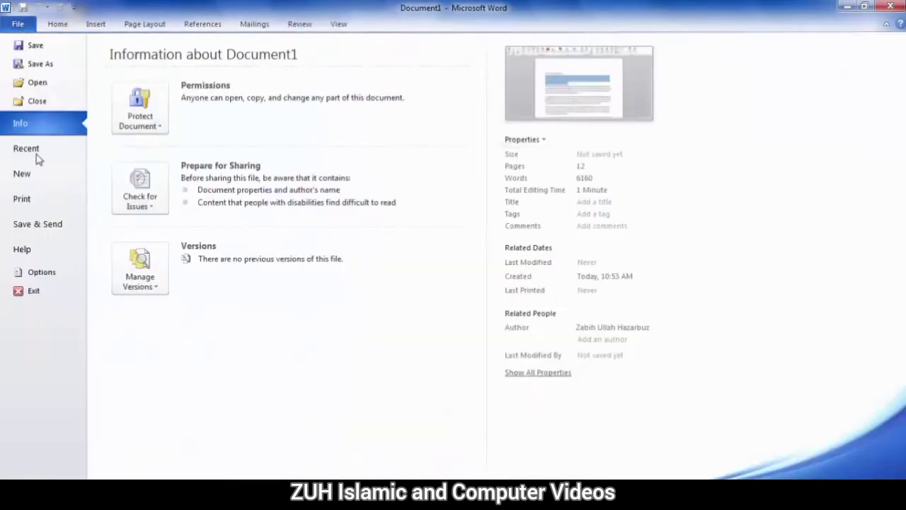
{"action": "left_click", "coordinate": [28, 198]}
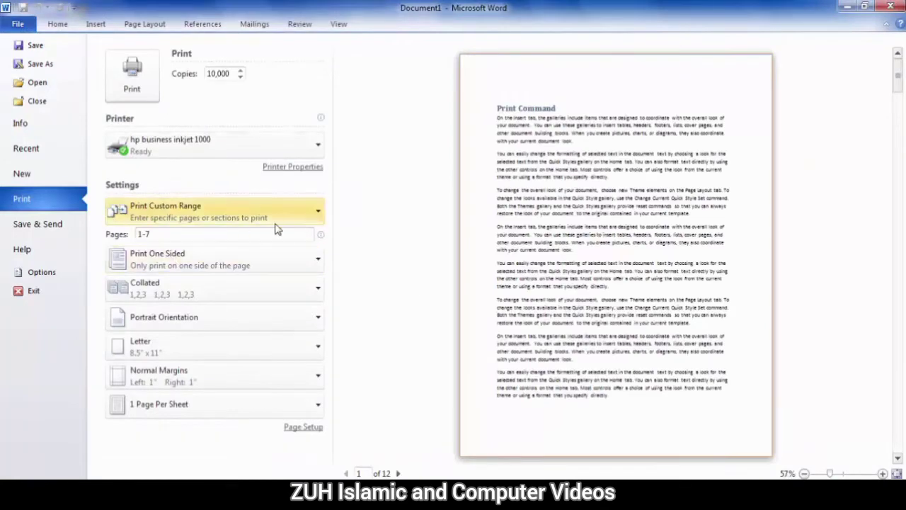
{"action": "left_click", "coordinate": [311, 214]}
{"action": "scroll", "coordinate": [328, 370], "scroll_direction": "down", "scroll_amount": 1}
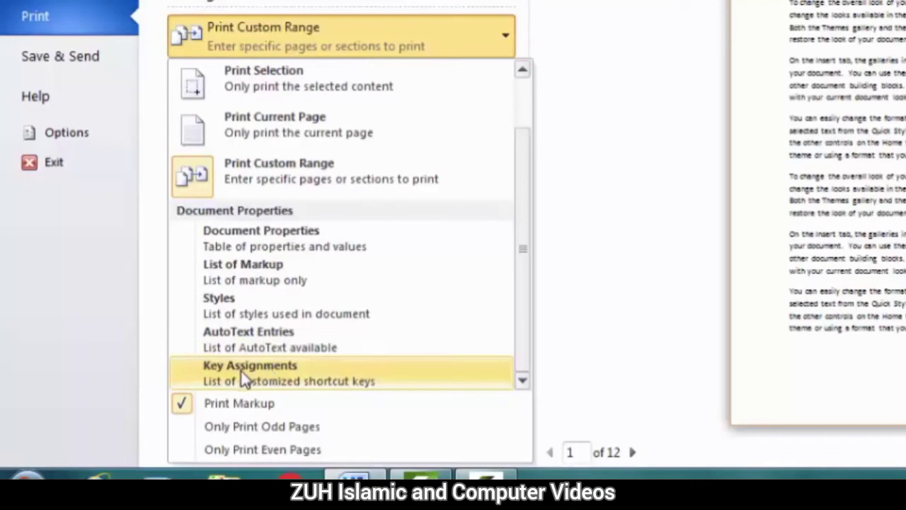
{"action": "left_click", "coordinate": [81, 135]}
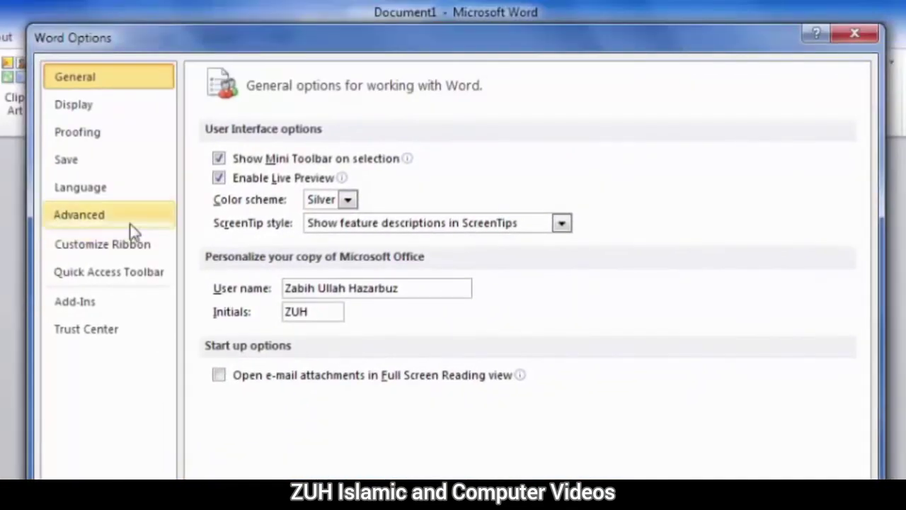
{"action": "left_click", "coordinate": [138, 247]}
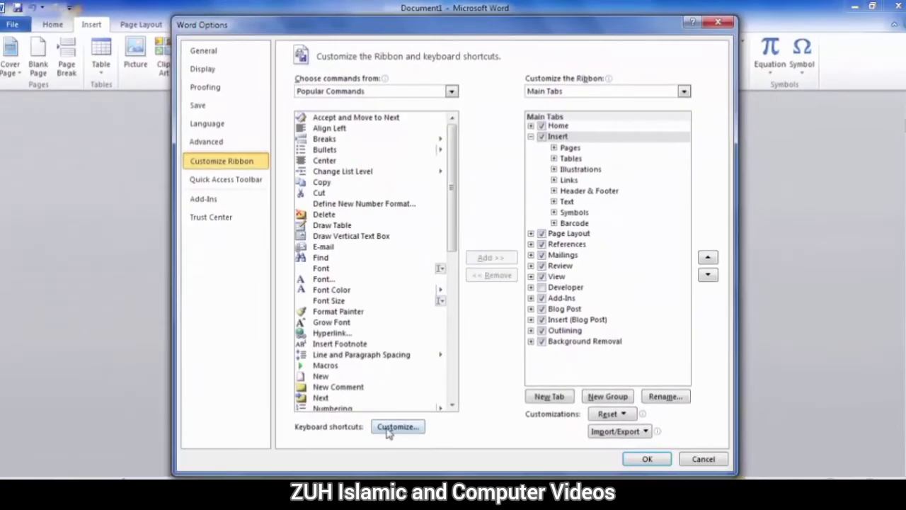
{"action": "left_click", "coordinate": [388, 428]}
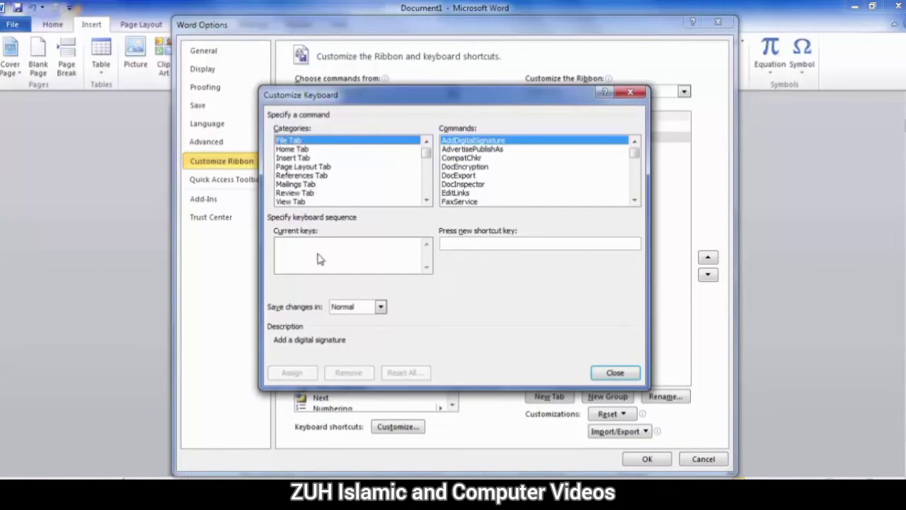
{"action": "left_click", "coordinate": [601, 370]}
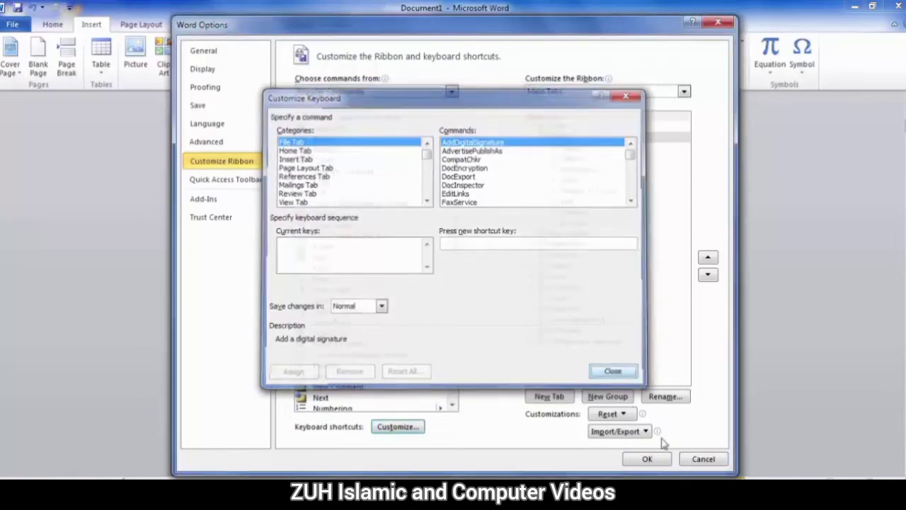
{"action": "left_click", "coordinate": [701, 460]}
{"action": "left_click", "coordinate": [17, 24]}
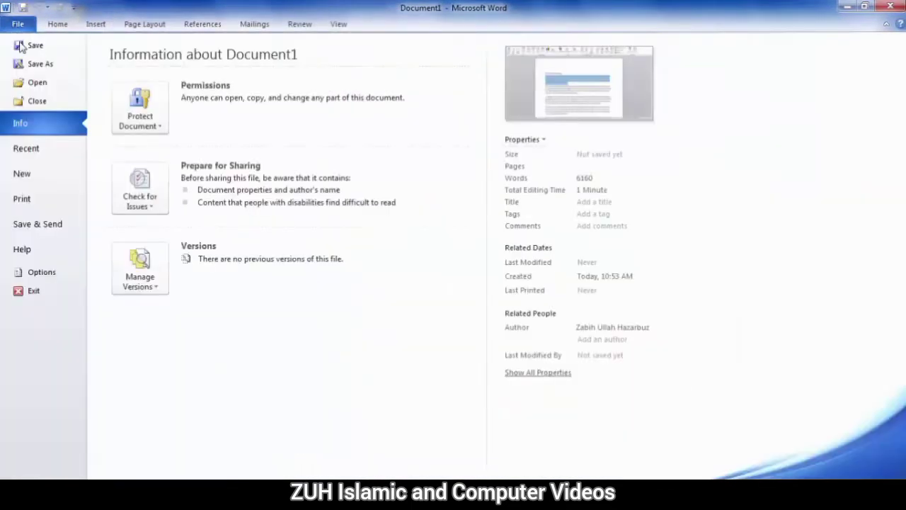
{"action": "left_click", "coordinate": [34, 207]}
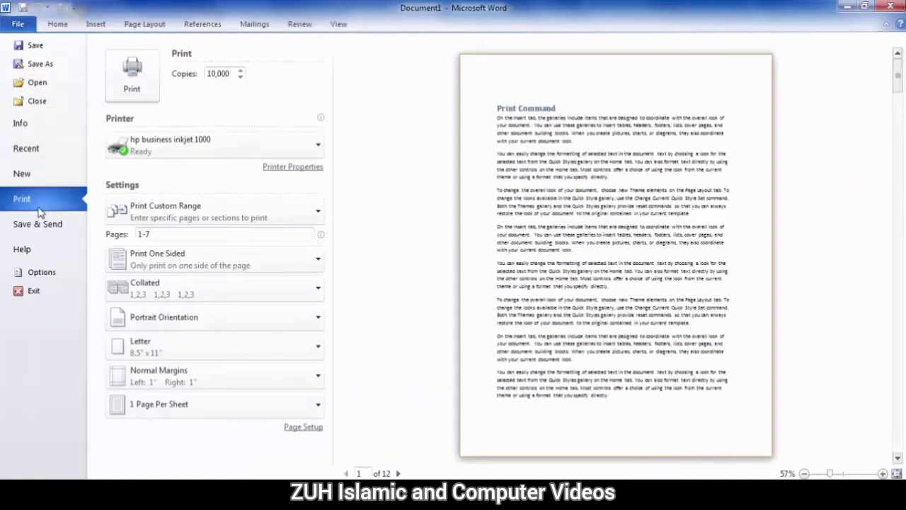
Turn off Print Markup, leaving the pages 1-7 print range unchanged
{"action": "left_click", "coordinate": [245, 213]}
{"action": "left_click_drag", "start_coordinate": [330, 273], "coordinate": [334, 382]}
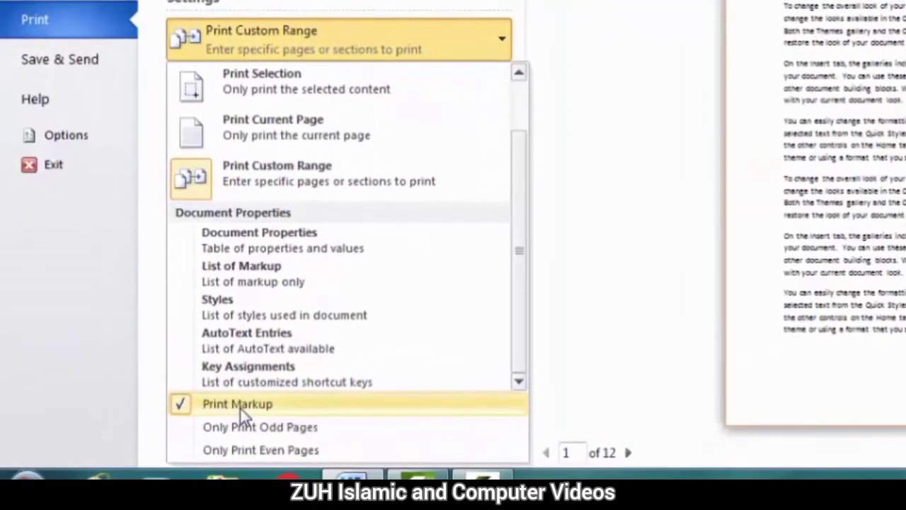
{"action": "left_click", "coordinate": [239, 407]}
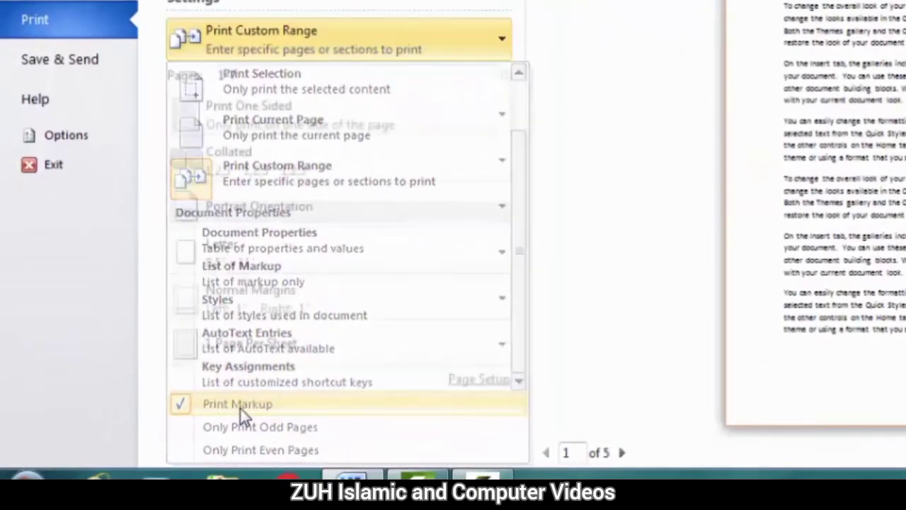
{"action": "left_click", "coordinate": [445, 50]}
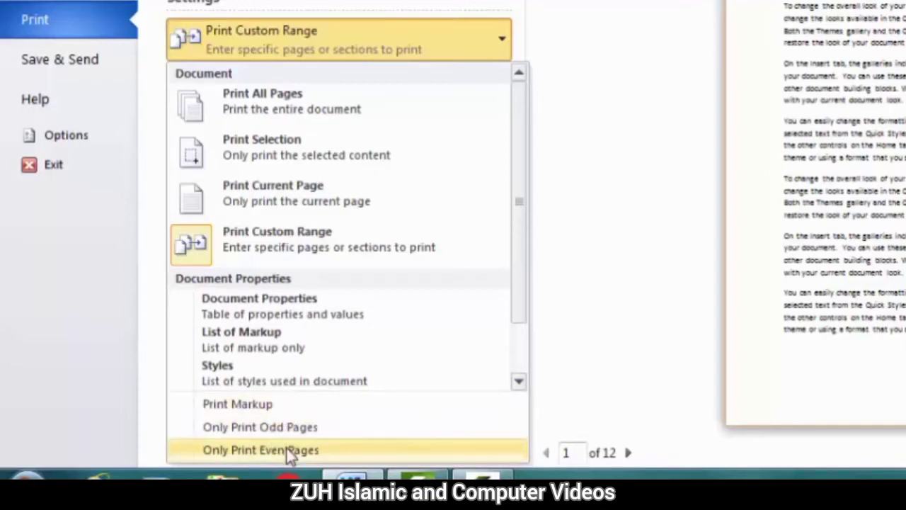
{"action": "left_click", "coordinate": [594, 116]}
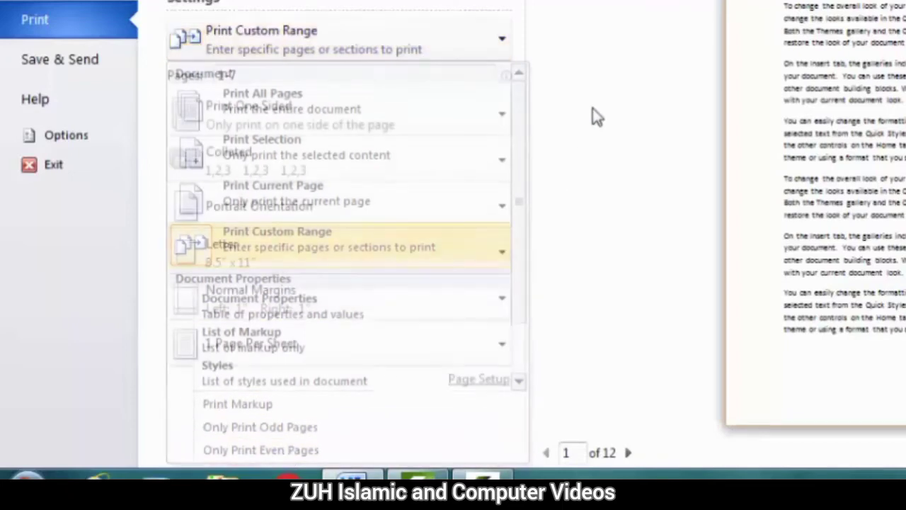
Keep one-sided, Collated printing and change the copy count to 5
{"action": "left_click", "coordinate": [409, 113]}
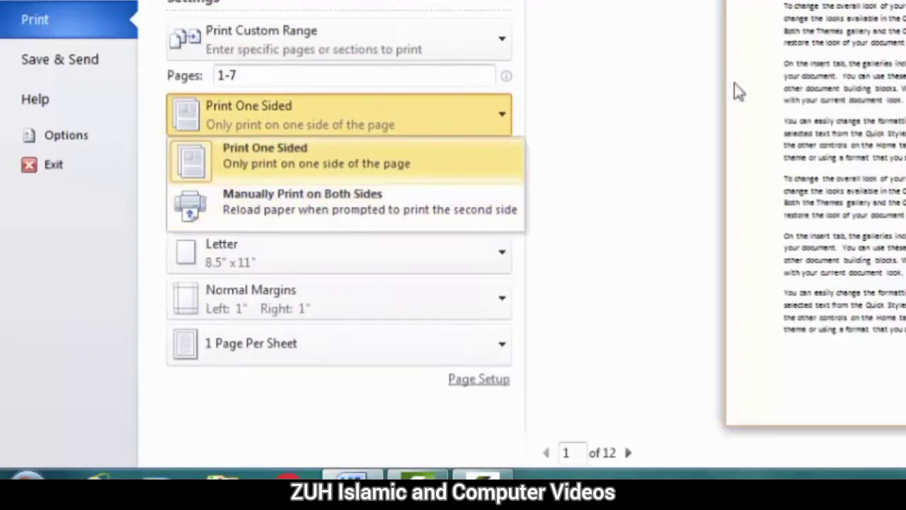
{"action": "left_click", "coordinate": [264, 166]}
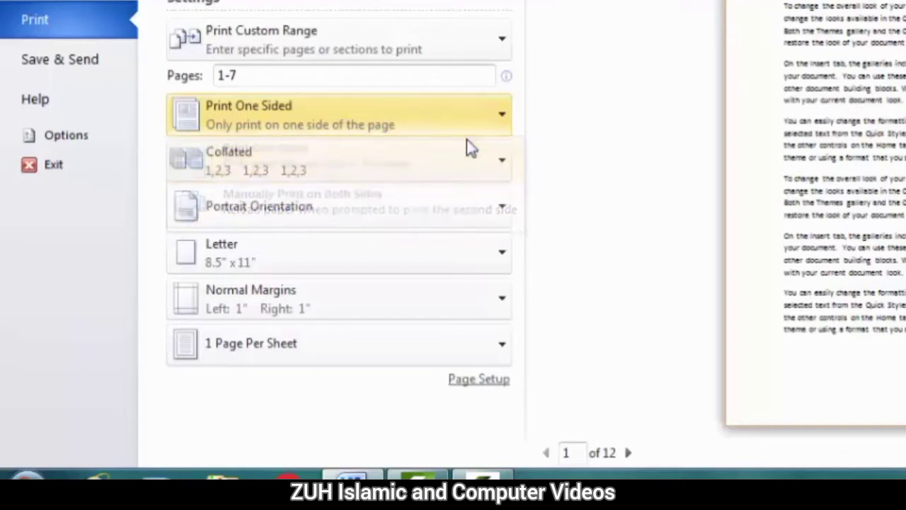
{"action": "left_click", "coordinate": [348, 173]}
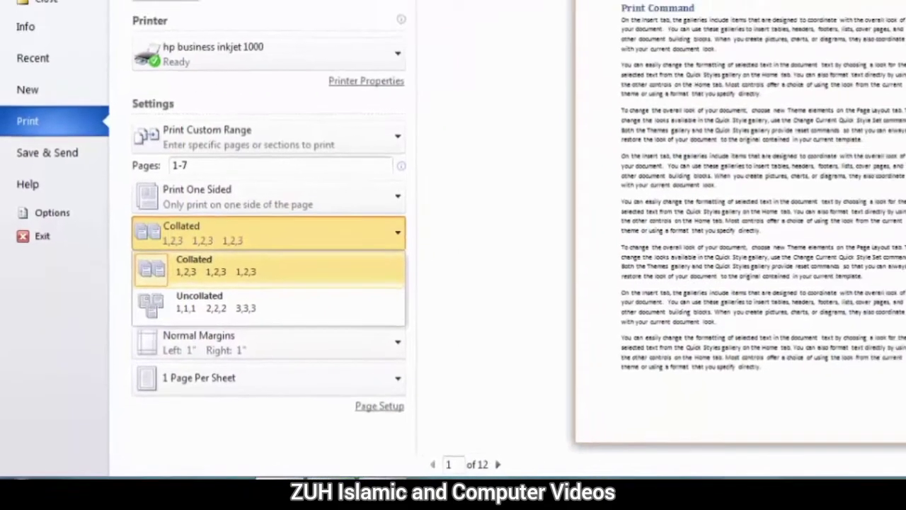
{"action": "left_click", "coordinate": [243, 216]}
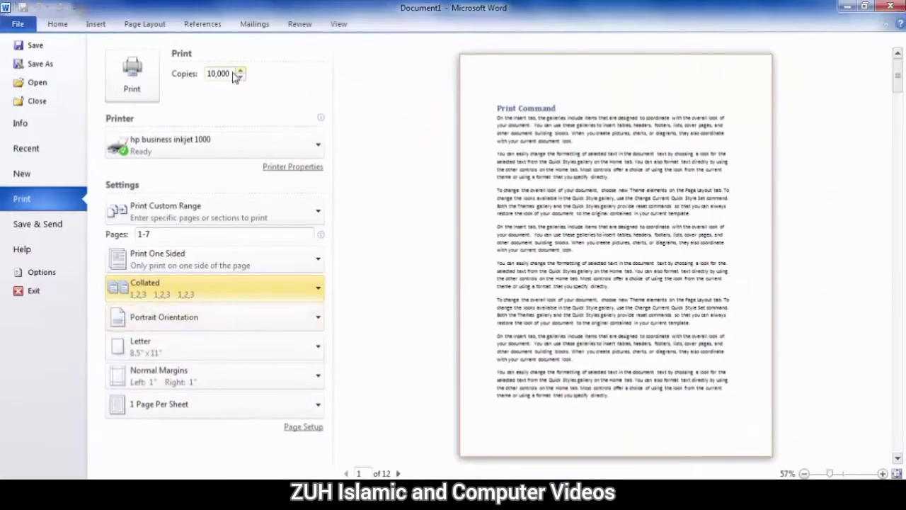
{"action": "double_click", "coordinate": [233, 75]}
{"action": "type", "text": "5"}
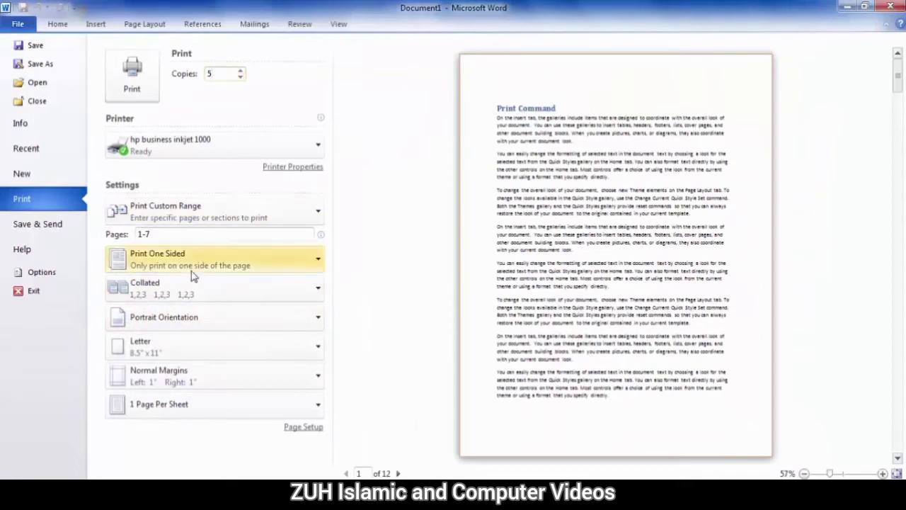
{"action": "left_click", "coordinate": [192, 283]}
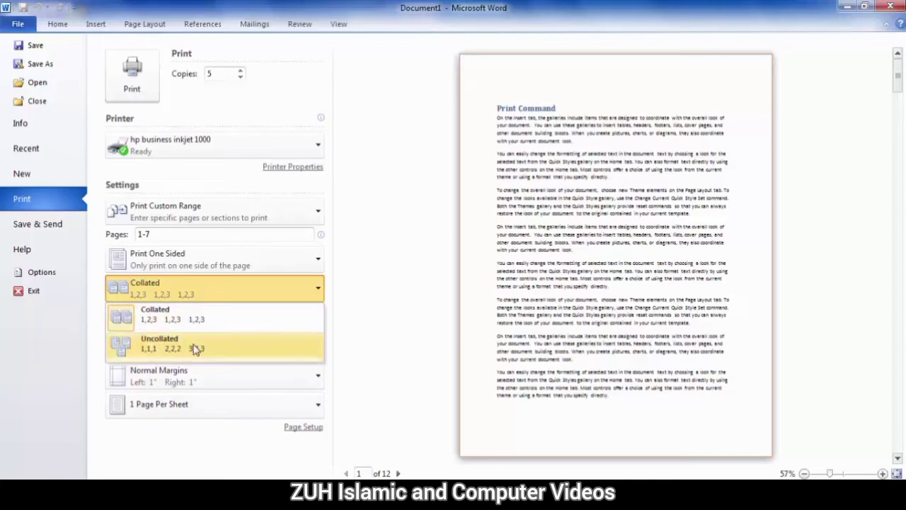
{"action": "left_click", "coordinate": [362, 312]}
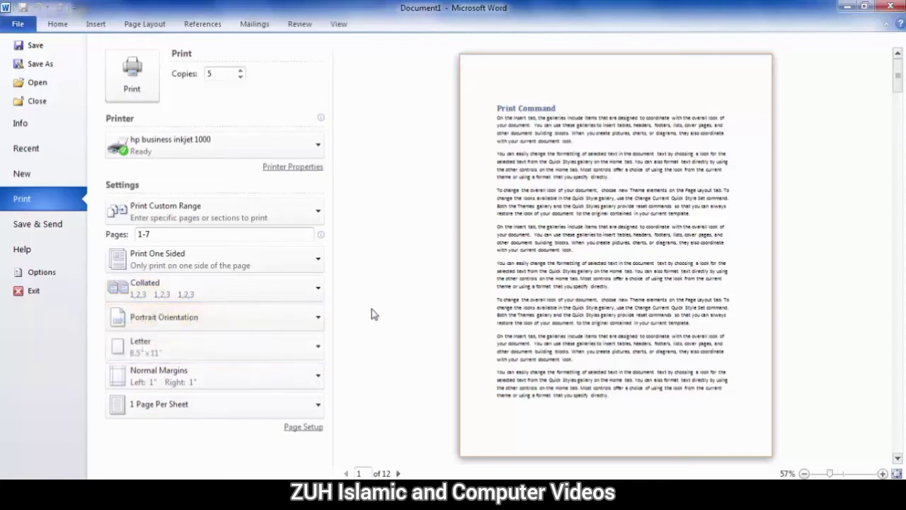
{"action": "left_click", "coordinate": [296, 316]}
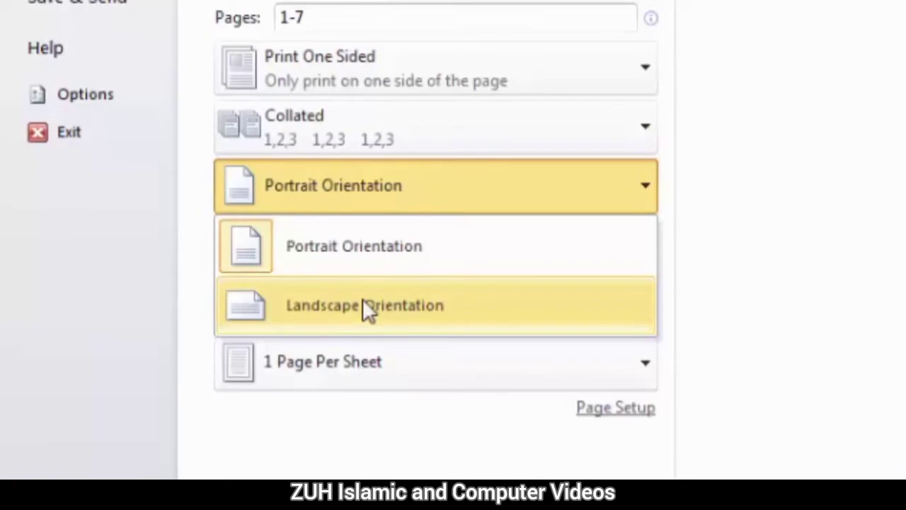
Switch orientation to Landscape and back to Portrait, then choose A4 (8.27" x 11.69") paper
{"action": "left_click", "coordinate": [368, 310]}
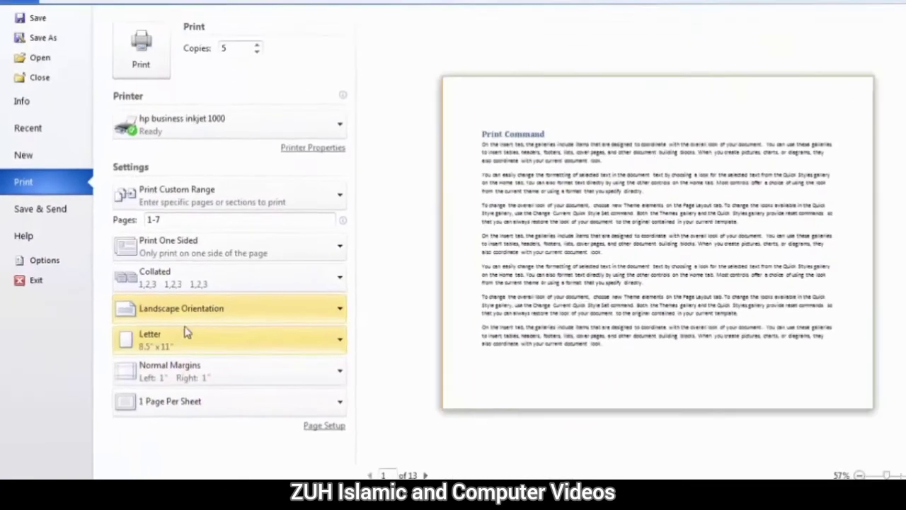
{"action": "left_click", "coordinate": [174, 327]}
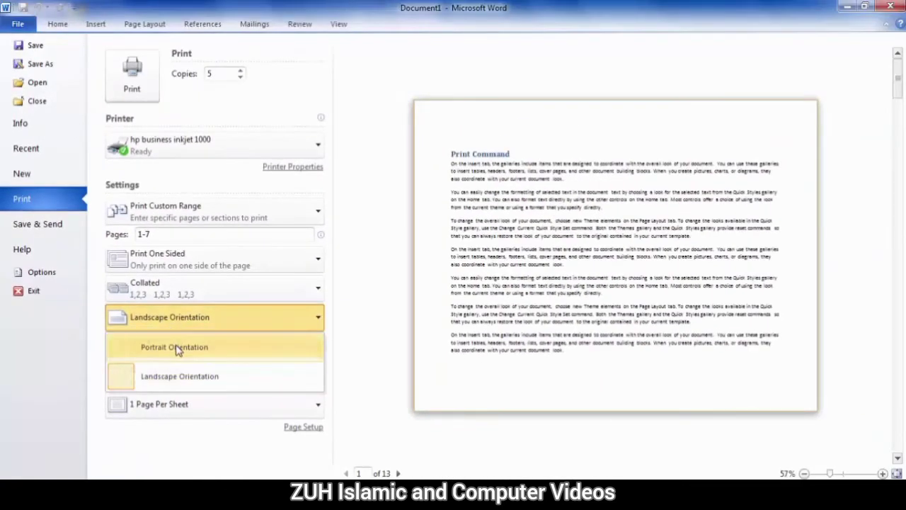
{"action": "left_click", "coordinate": [227, 347]}
{"action": "left_click", "coordinate": [227, 345]}
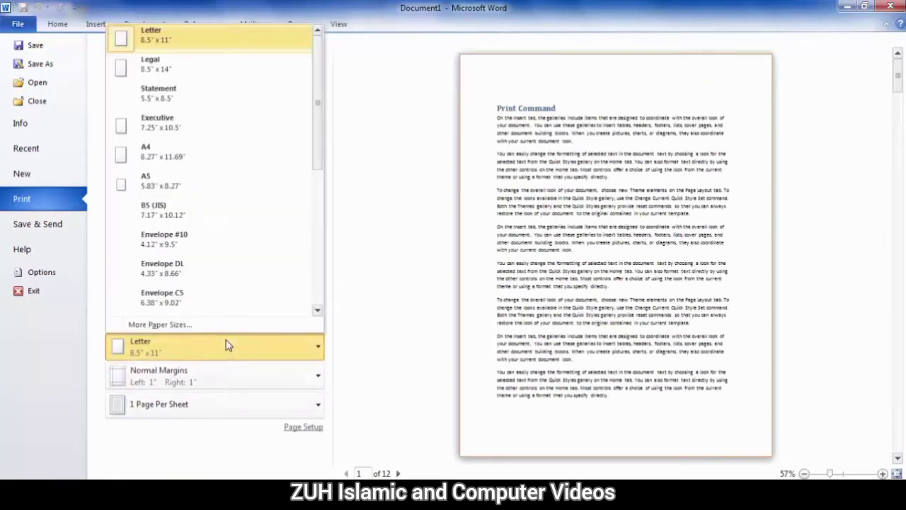
{"action": "left_click", "coordinate": [177, 157]}
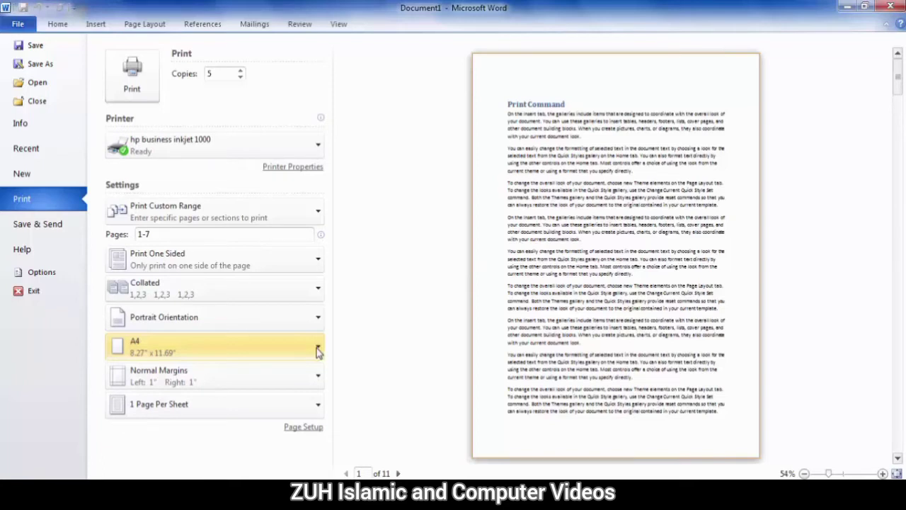
{"action": "left_click", "coordinate": [318, 350]}
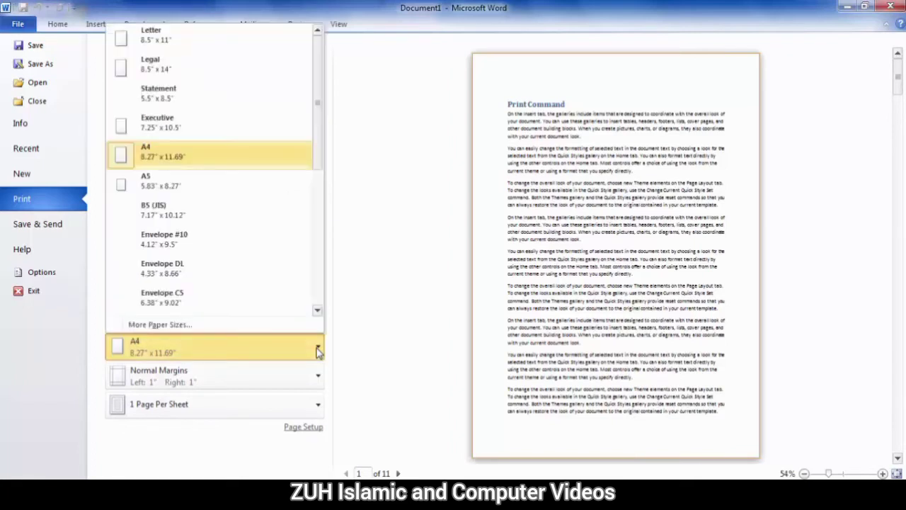
{"action": "left_click", "coordinate": [318, 350]}
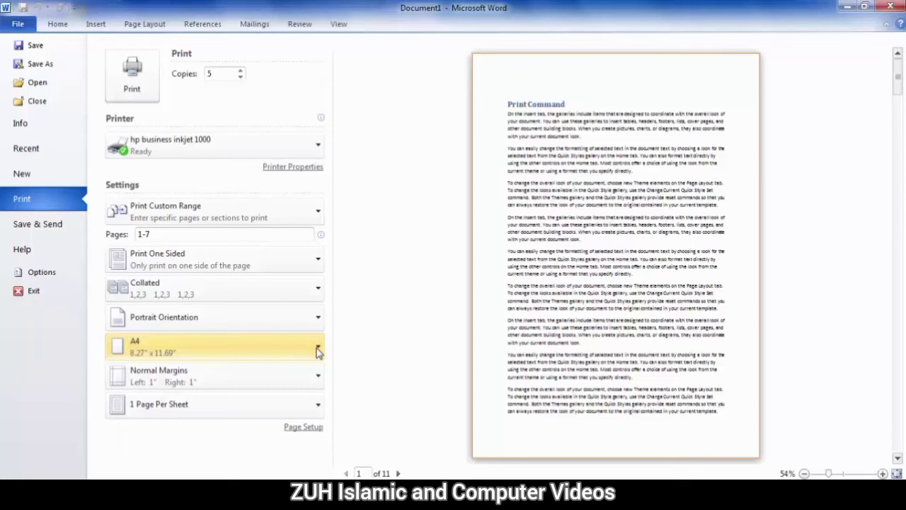
{"action": "left_click", "coordinate": [317, 352]}
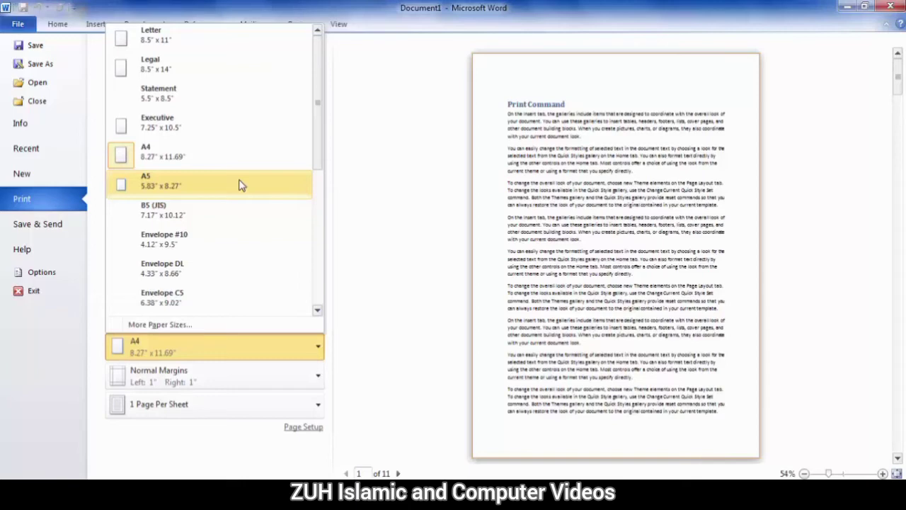
In Page Setup's Paper tab, check the A4 width and height values, keeping A4
{"action": "left_click", "coordinate": [170, 325]}
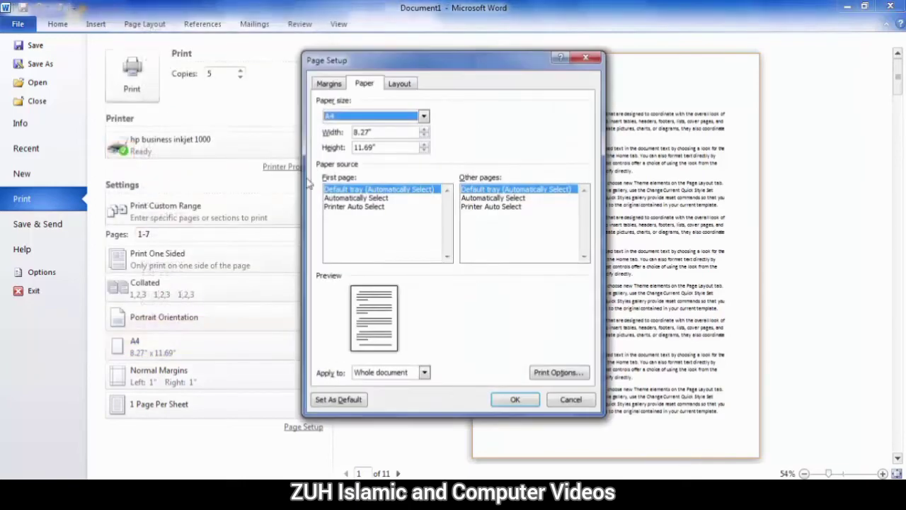
{"action": "left_click", "coordinate": [375, 132]}
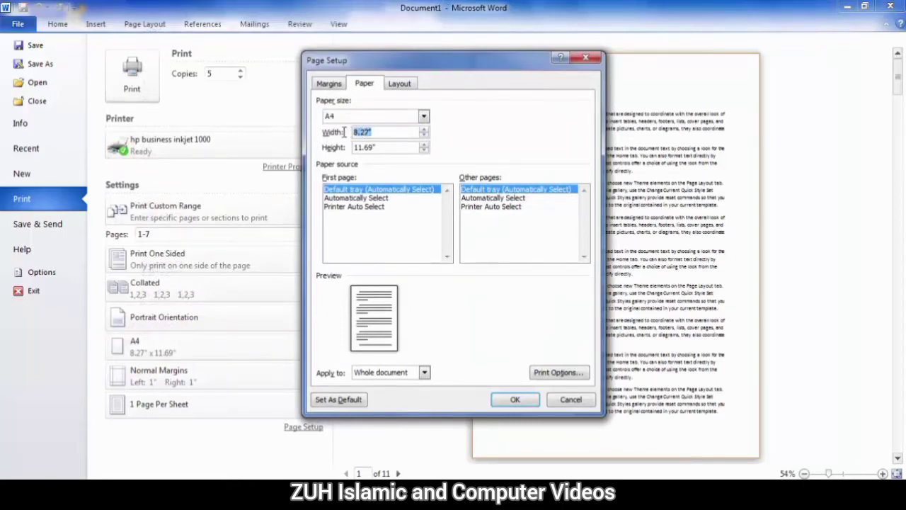
{"action": "left_click_drag", "start_coordinate": [375, 147], "coordinate": [348, 147]}
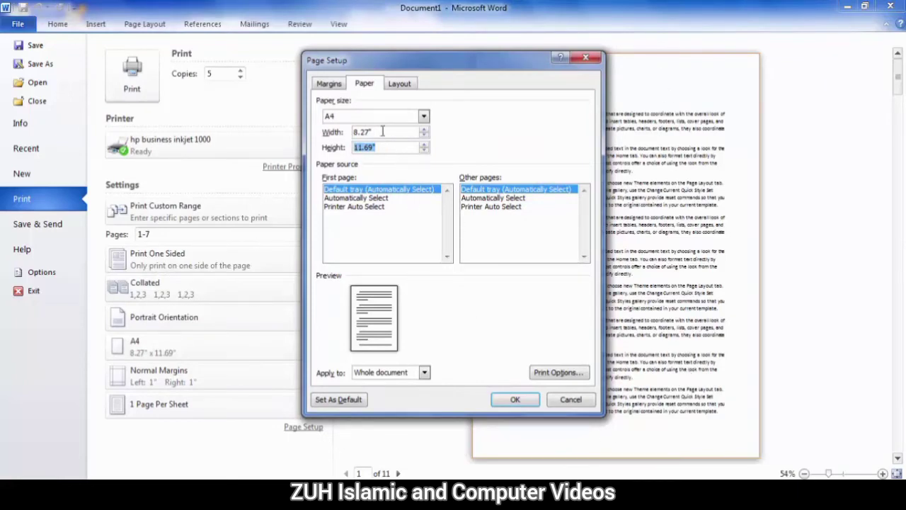
{"action": "left_click_drag", "start_coordinate": [383, 132], "coordinate": [297, 120]}
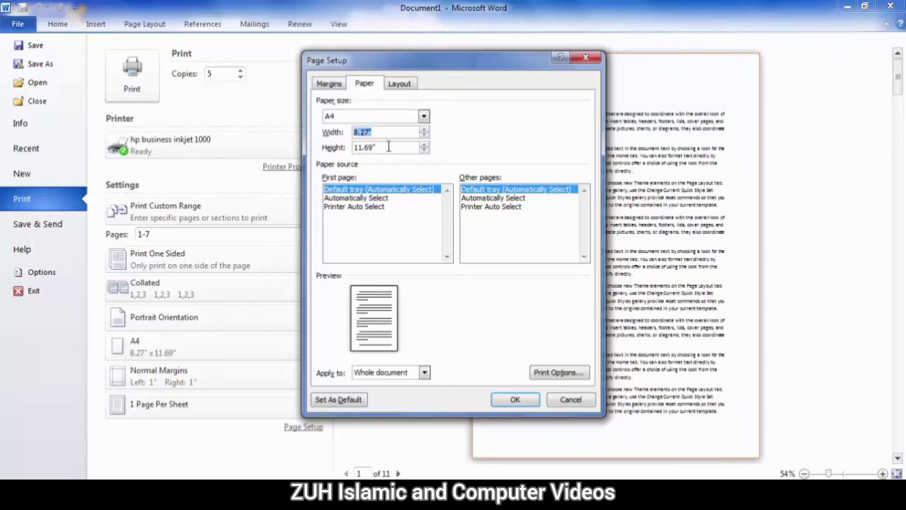
{"action": "left_click_drag", "start_coordinate": [386, 147], "coordinate": [354, 147]}
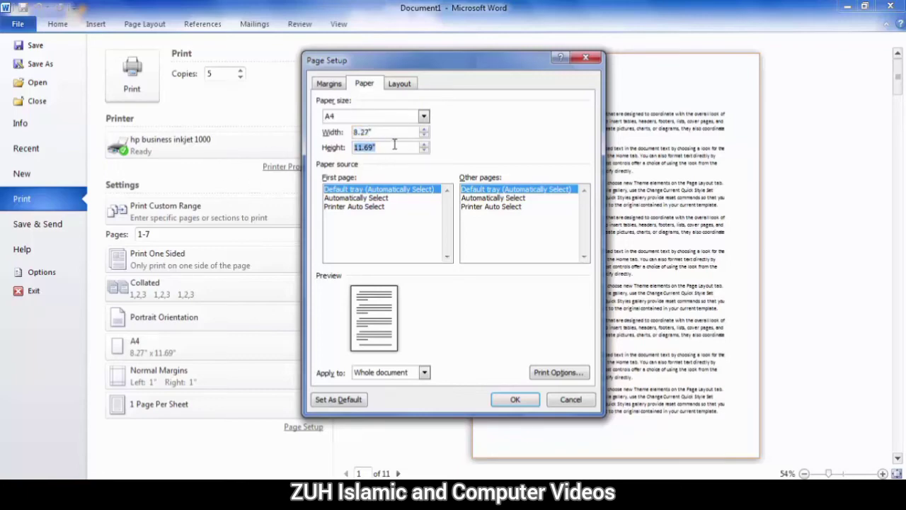
{"action": "left_click", "coordinate": [423, 117]}
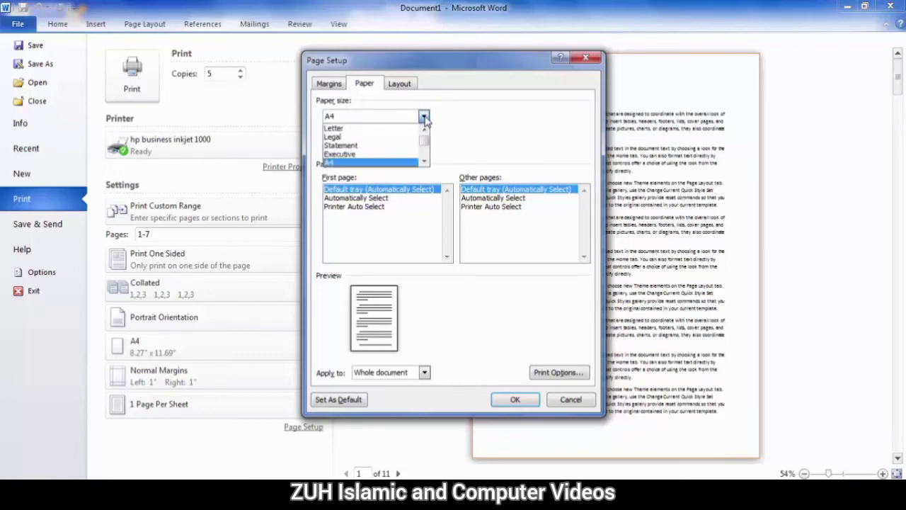
{"action": "mouse_move", "coordinate": [424, 141]}
{"action": "left_mouse_down"}
{"action": "mouse_move", "coordinate": [423, 156]}
{"action": "mouse_move", "coordinate": [426, 126]}
{"action": "left_mouse_up"}
{"action": "left_click", "coordinate": [461, 126]}
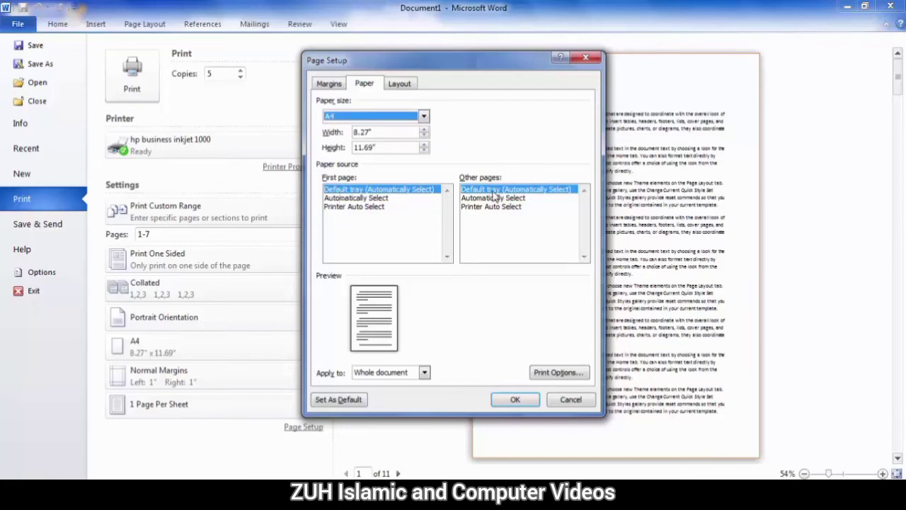
Set both First page and Other pages paper source to Printer Auto Select
{"action": "left_click", "coordinate": [376, 199]}
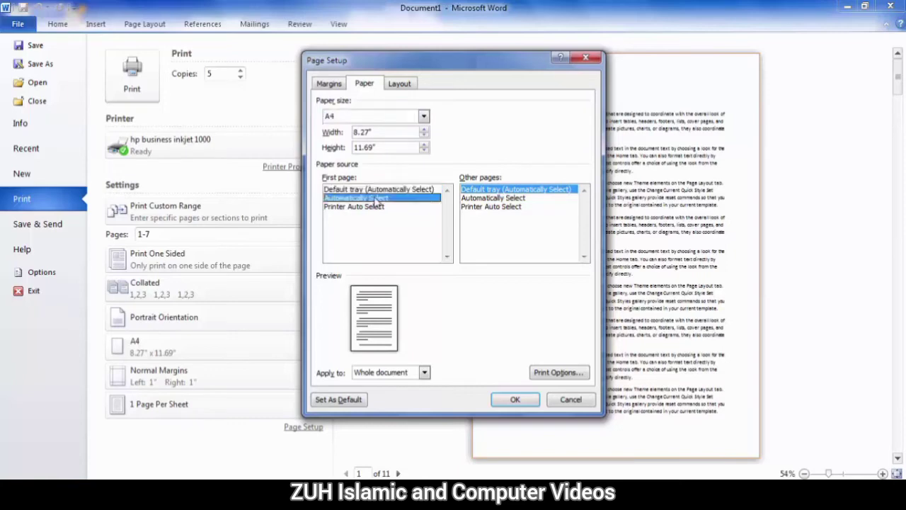
{"action": "left_click", "coordinate": [375, 207]}
{"action": "left_click", "coordinate": [365, 190]}
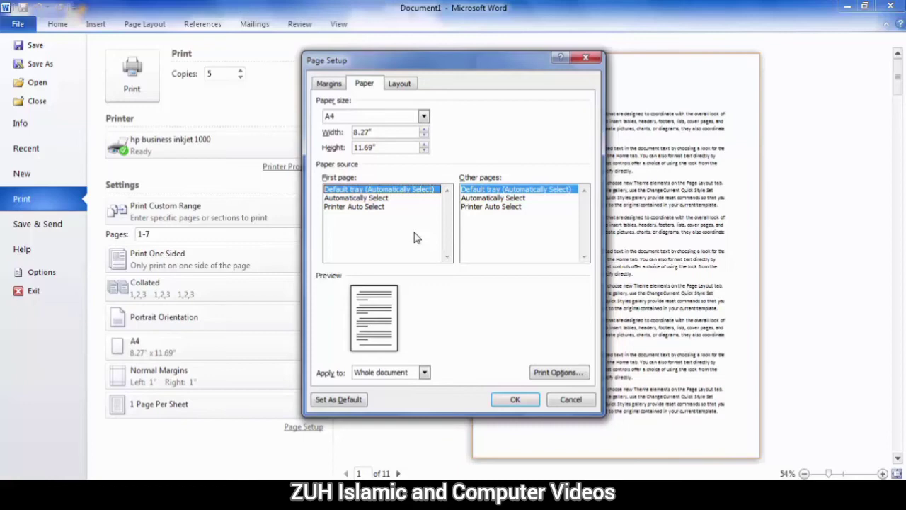
{"action": "left_click", "coordinate": [351, 207]}
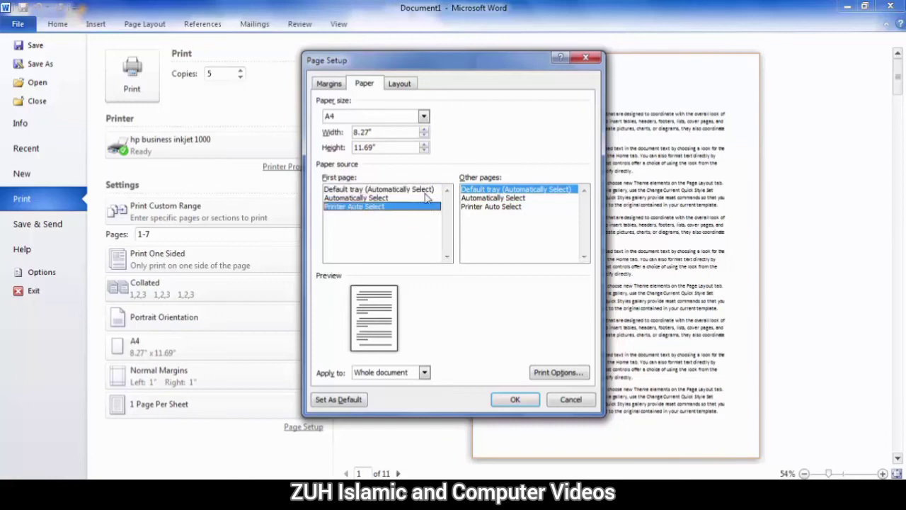
{"action": "left_click", "coordinate": [491, 199]}
{"action": "left_click", "coordinate": [493, 207]}
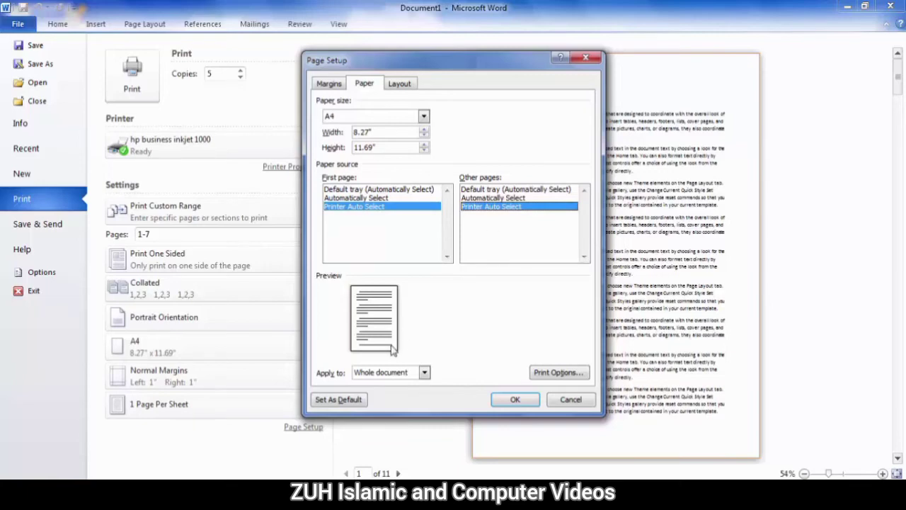
{"action": "left_click", "coordinate": [424, 372]}
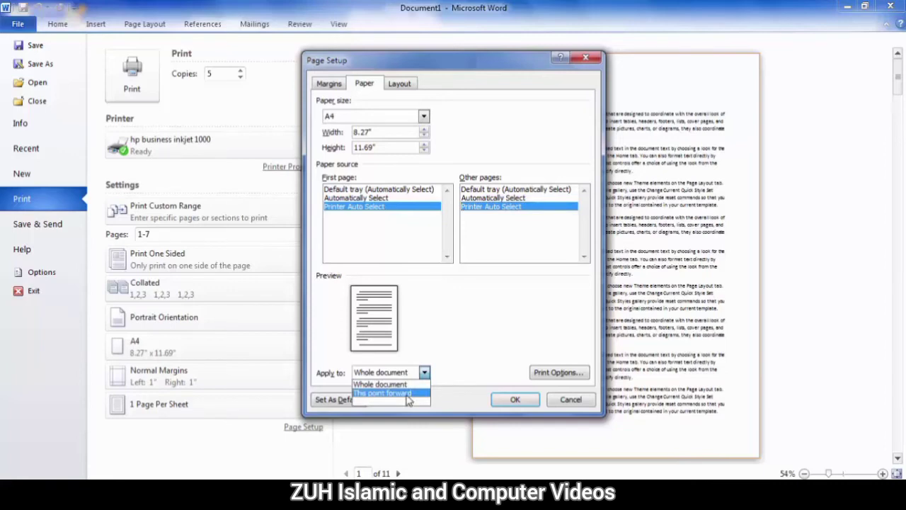
Leave Apply to on Whole document, glance at Print Options, and close Page Setup unapplied
{"action": "left_click", "coordinate": [474, 297]}
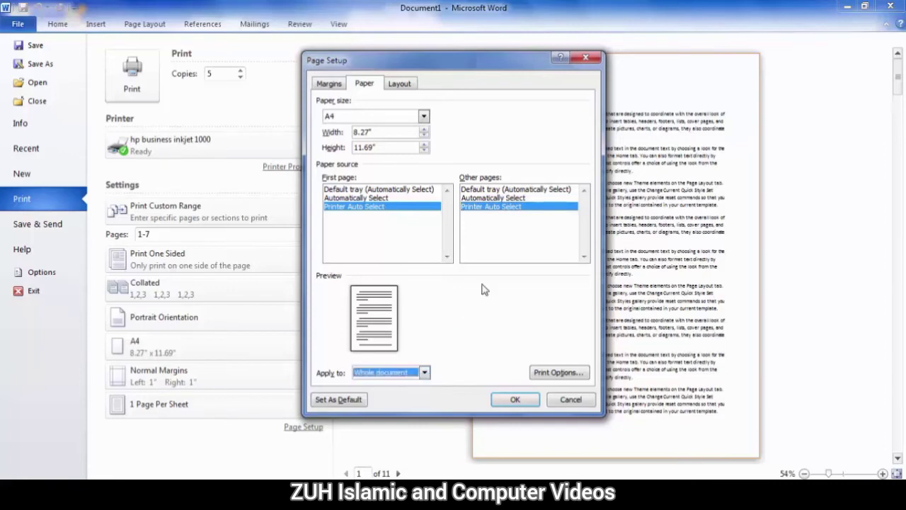
{"action": "left_click", "coordinate": [560, 372]}
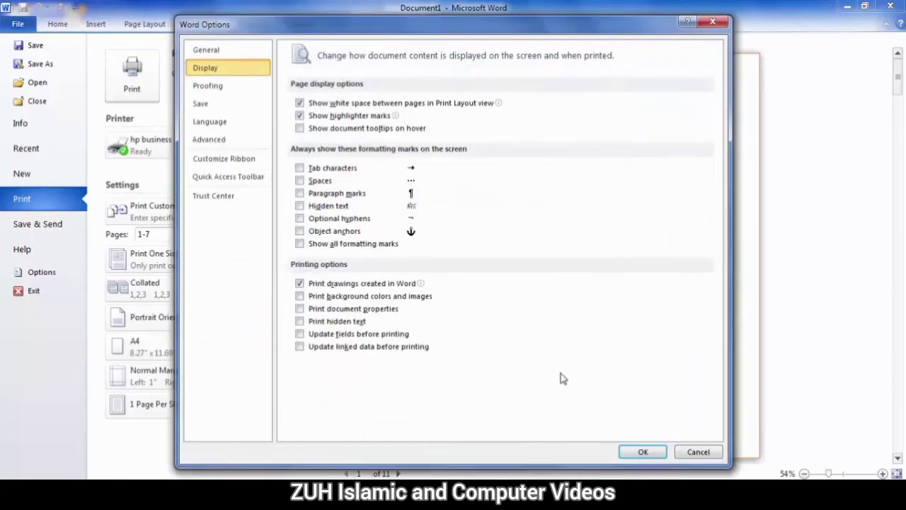
{"action": "left_click", "coordinate": [713, 24]}
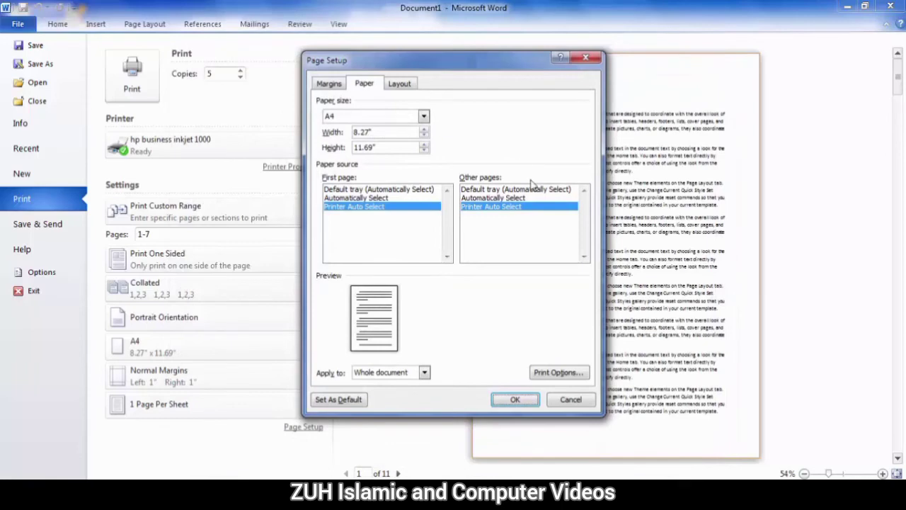
{"action": "left_click", "coordinate": [579, 61]}
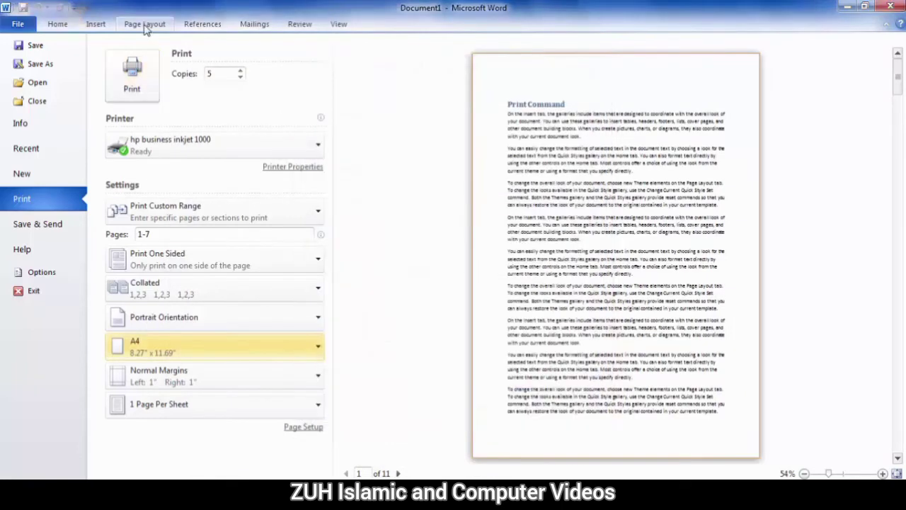
Reopen Page Setup from Page Layout, close it, and return to File > Print
{"action": "left_click", "coordinate": [145, 24]}
{"action": "left_click", "coordinate": [284, 84]}
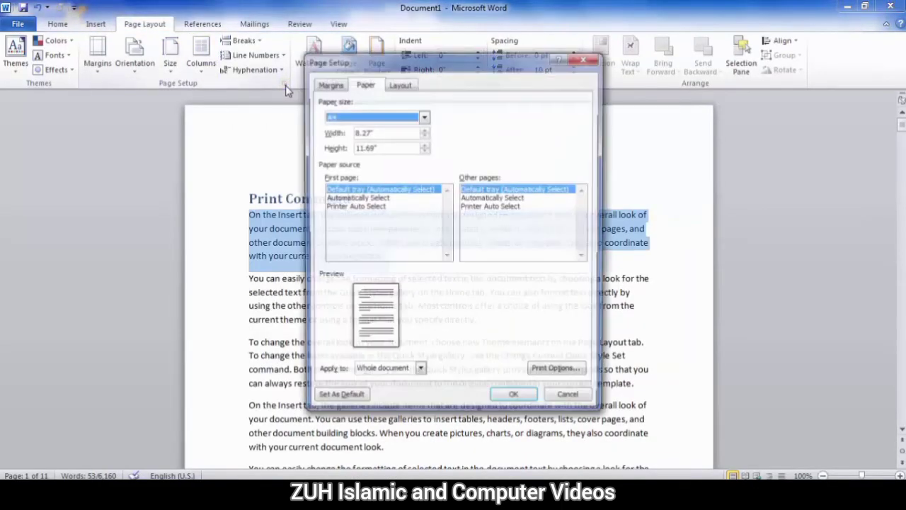
{"action": "left_click_drag", "start_coordinate": [349, 71], "coordinate": [265, 77]}
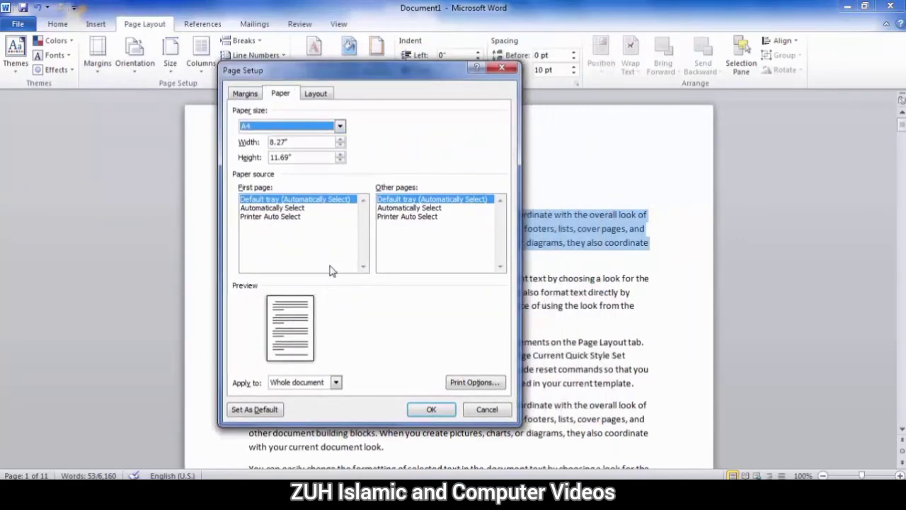
{"action": "left_click", "coordinate": [502, 68]}
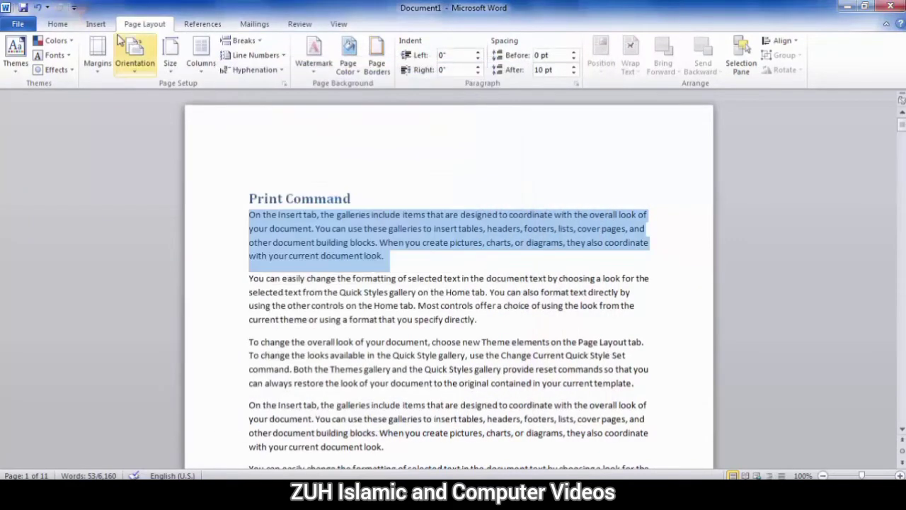
{"action": "left_click", "coordinate": [18, 24]}
{"action": "left_click", "coordinate": [44, 200]}
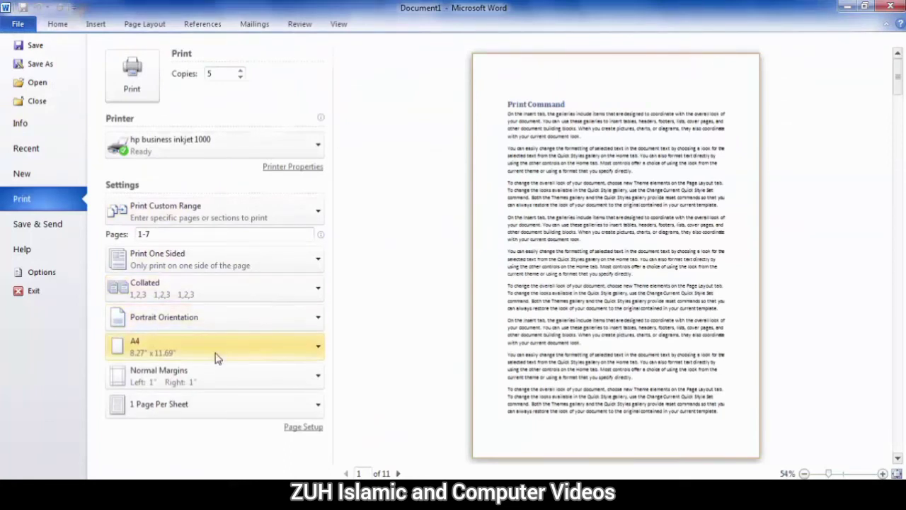
Apply Narrow margins, then switch to Wide margins (2" left and right)
{"action": "left_click", "coordinate": [222, 374]}
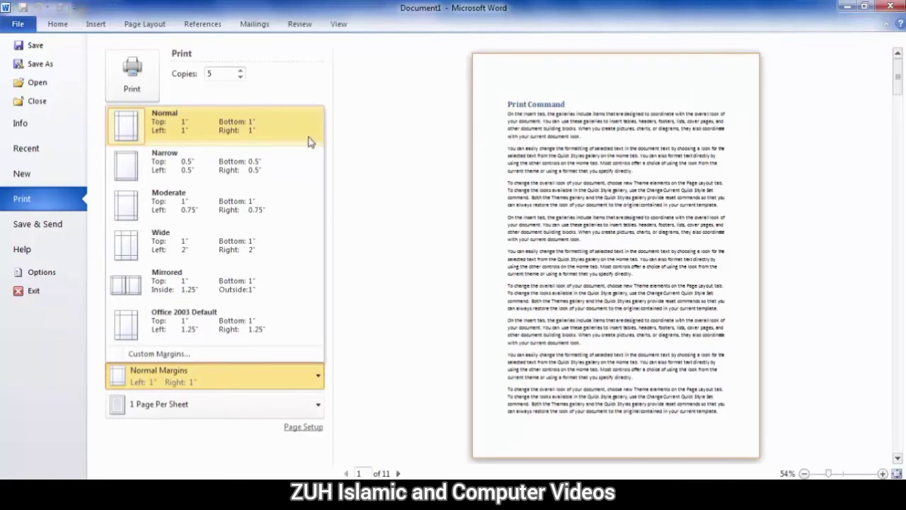
{"action": "left_click", "coordinate": [213, 177]}
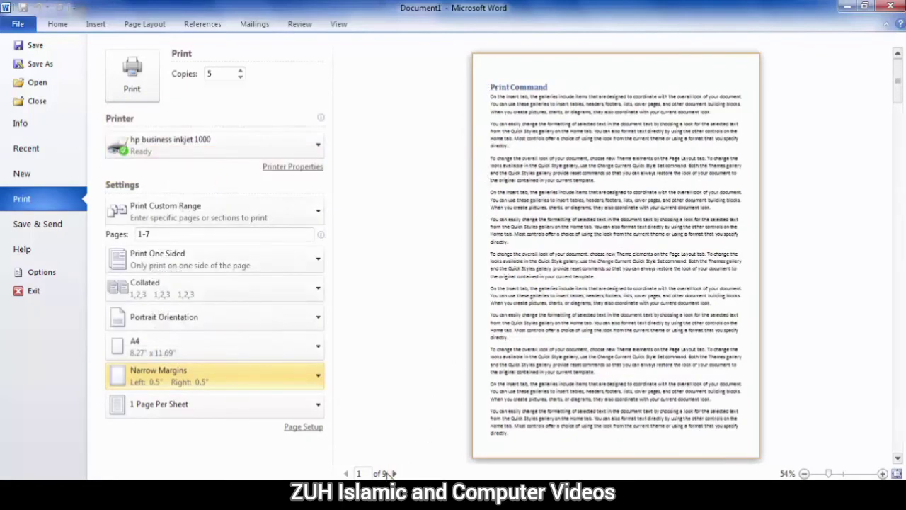
{"action": "left_click", "coordinate": [297, 387]}
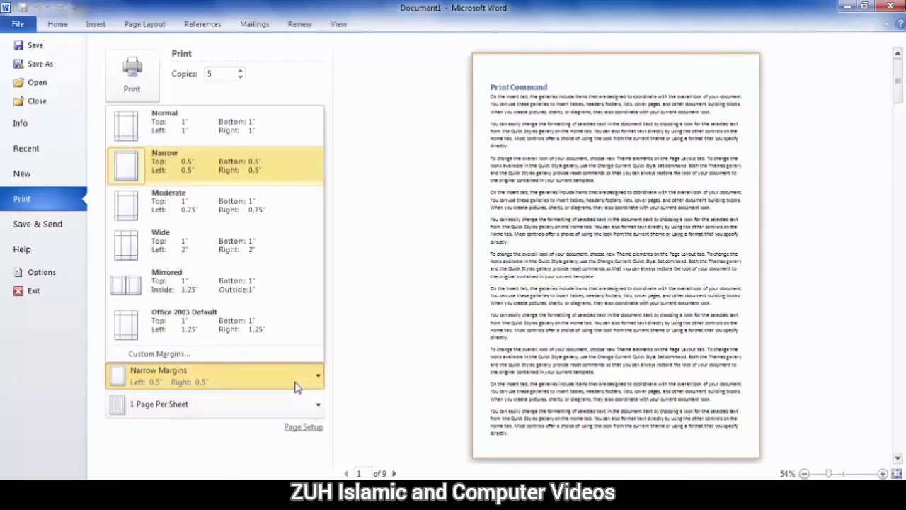
{"action": "left_click", "coordinate": [246, 237]}
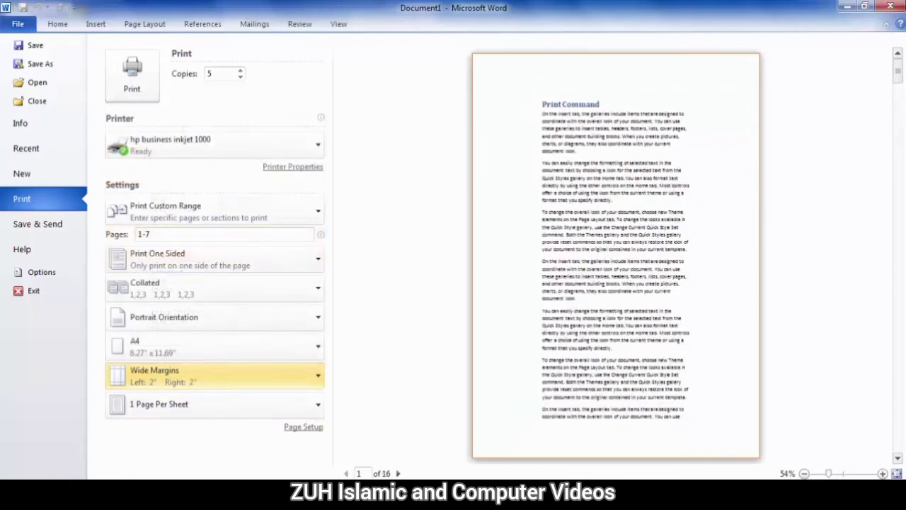
{"action": "left_click", "coordinate": [279, 383]}
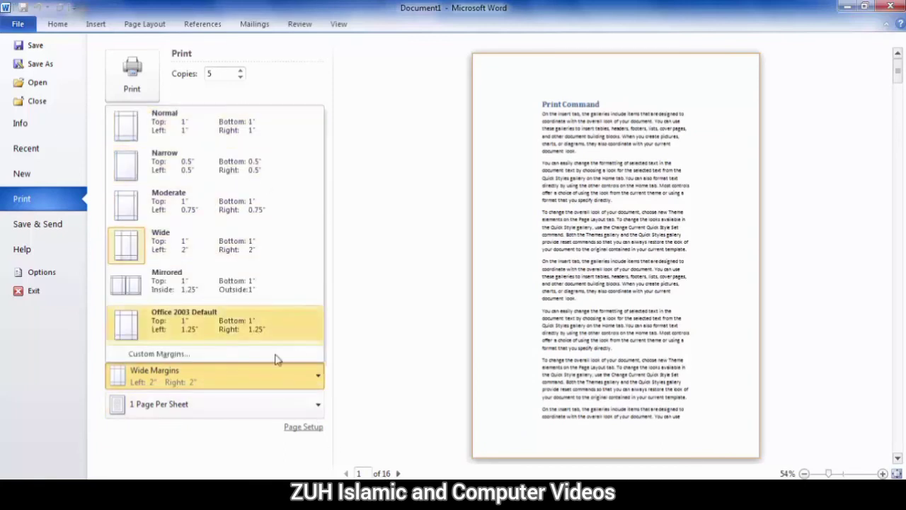
Try a 0.8" gutter in Custom Margins, then switch the printout to Narrow margins
{"action": "left_click", "coordinate": [199, 359]}
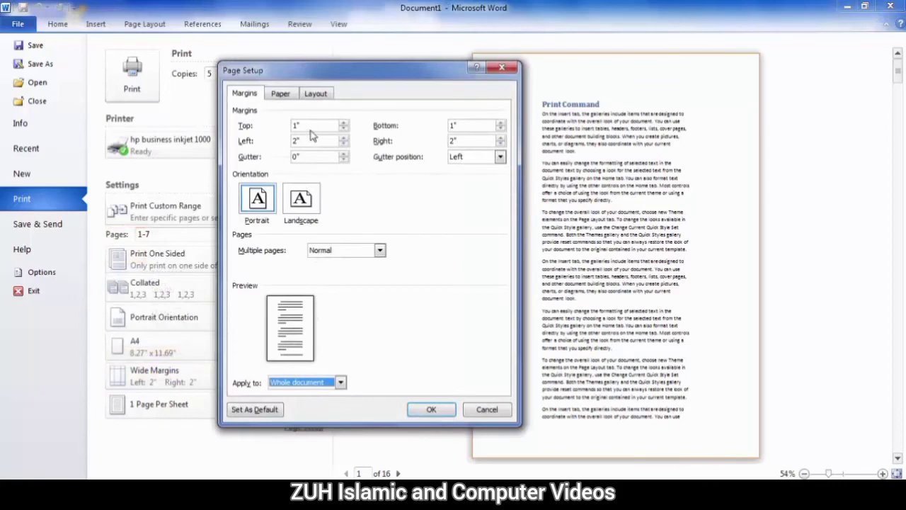
{"action": "left_click_drag", "start_coordinate": [310, 128], "coordinate": [281, 127]}
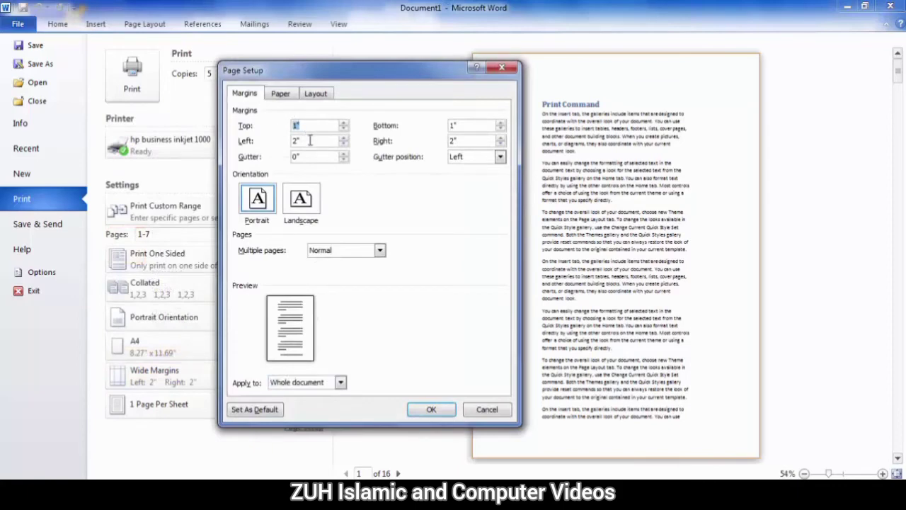
{"action": "left_click", "coordinate": [452, 125]}
{"action": "left_click_drag", "start_coordinate": [432, 128], "coordinate": [464, 141]}
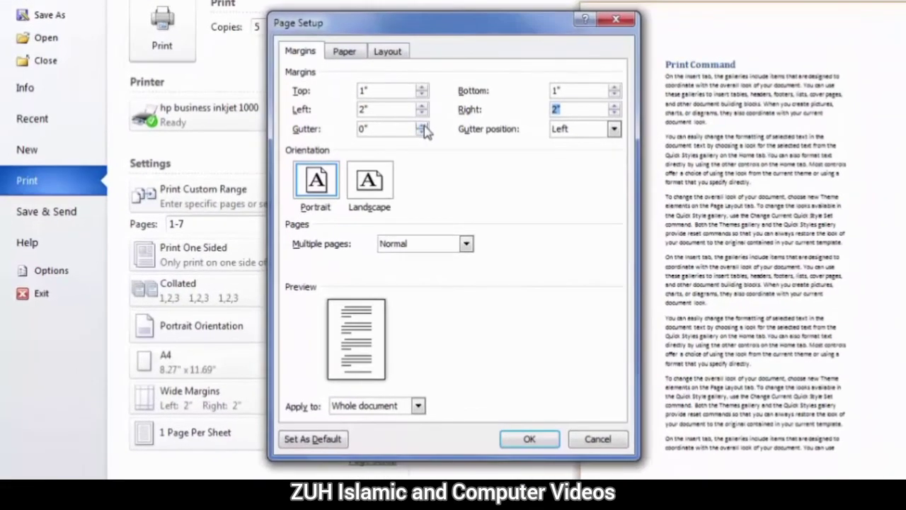
{"action": "left_click", "coordinate": [422, 126]}
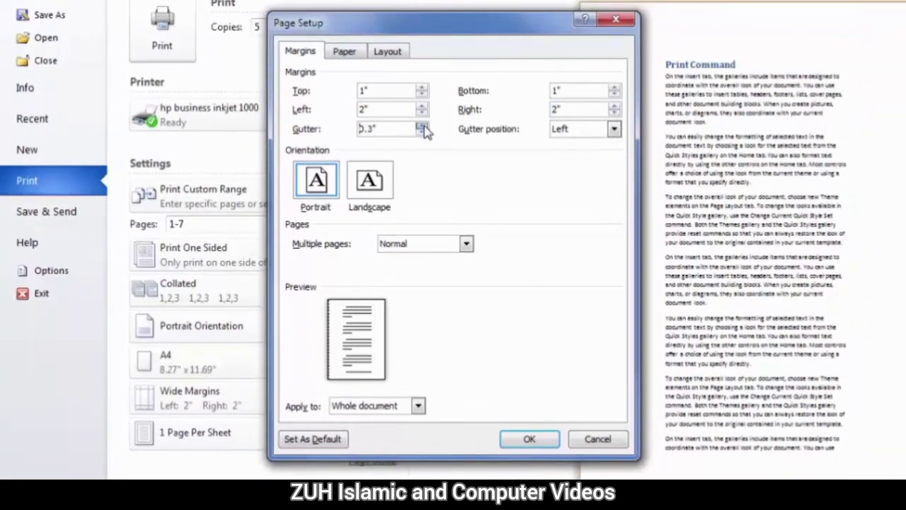
{"action": "left_click", "coordinate": [422, 126]}
{"action": "left_click", "coordinate": [422, 125]}
{"action": "left_click", "coordinate": [530, 439]}
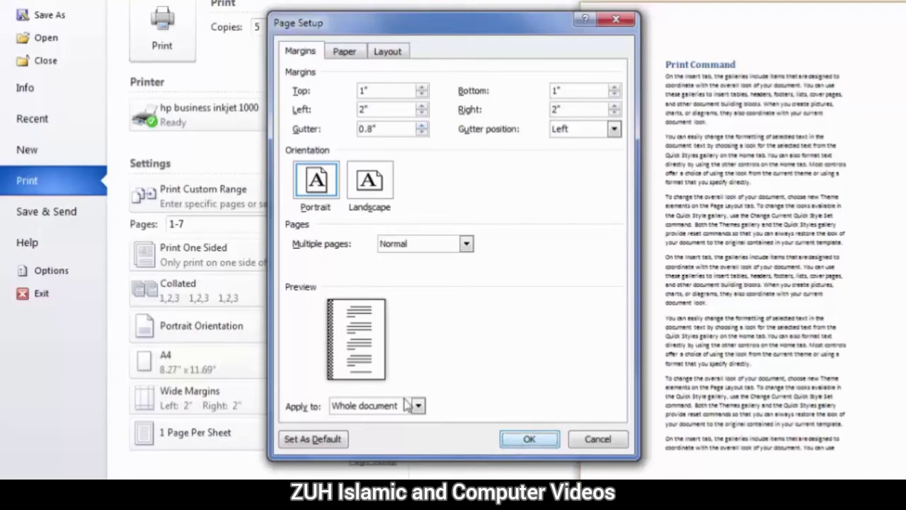
{"action": "left_click", "coordinate": [237, 400]}
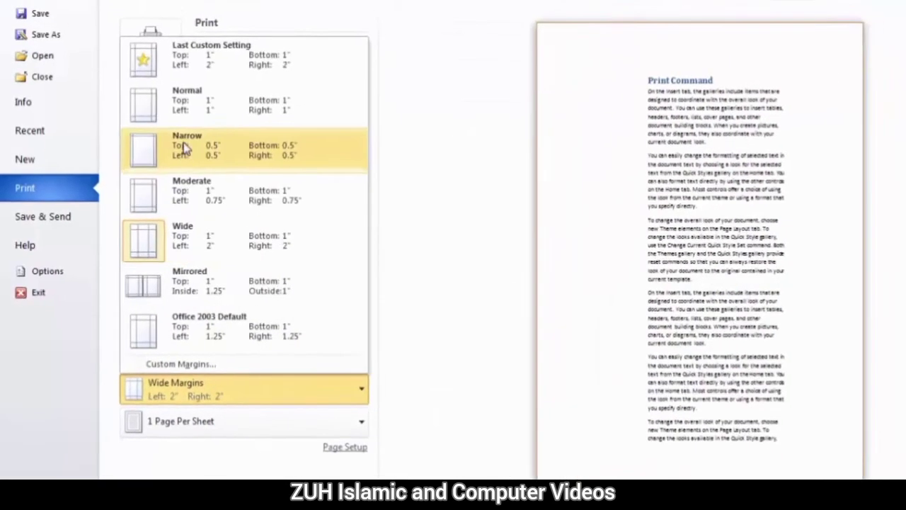
{"action": "left_click", "coordinate": [178, 139]}
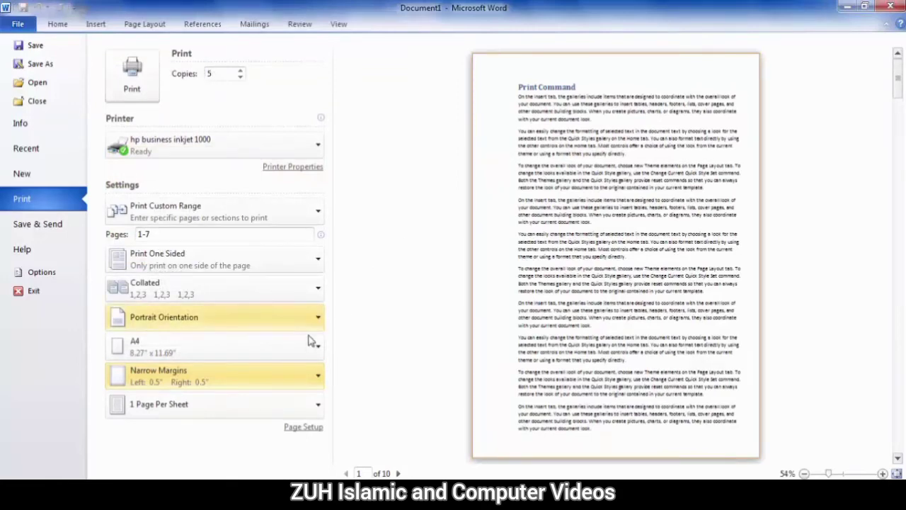
Set a 1" gutter positioned at Top in Custom Margins, letting Word fix out-of-range margins
{"action": "left_click", "coordinate": [266, 377]}
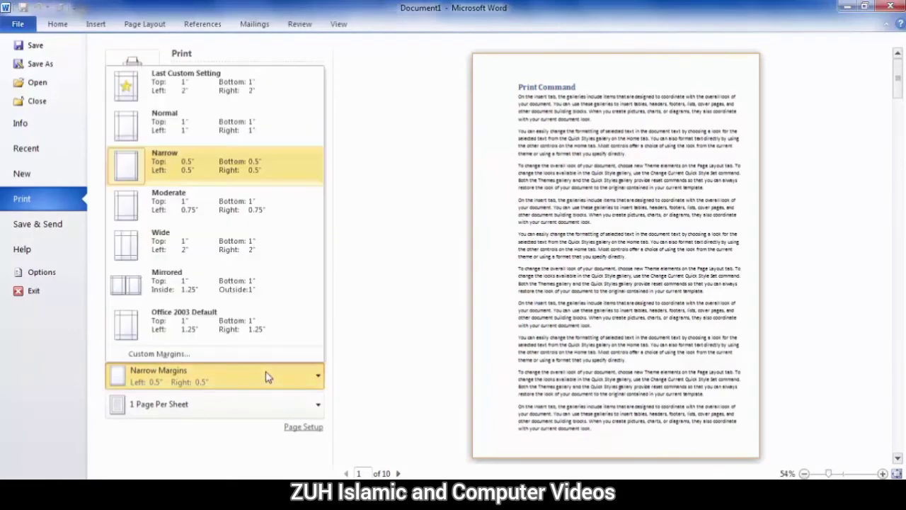
{"action": "left_click", "coordinate": [229, 354]}
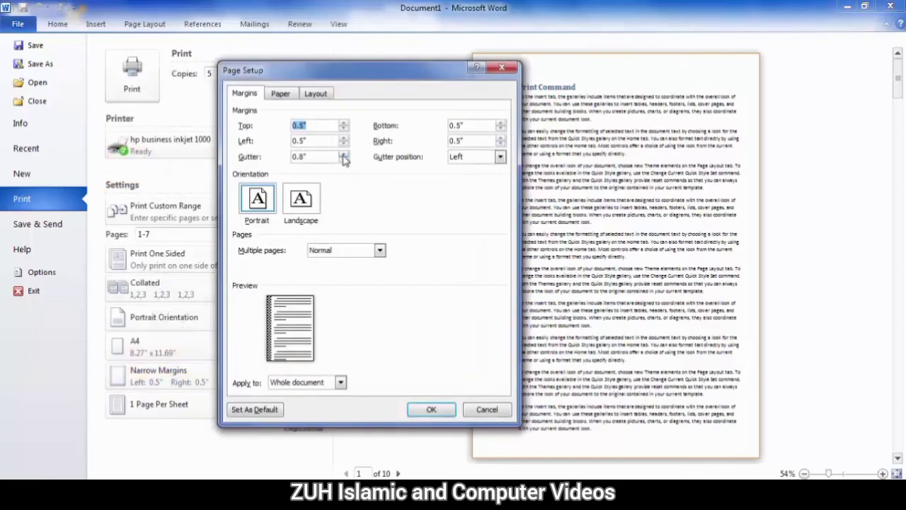
{"action": "left_click", "coordinate": [344, 153]}
{"action": "left_click", "coordinate": [343, 153]}
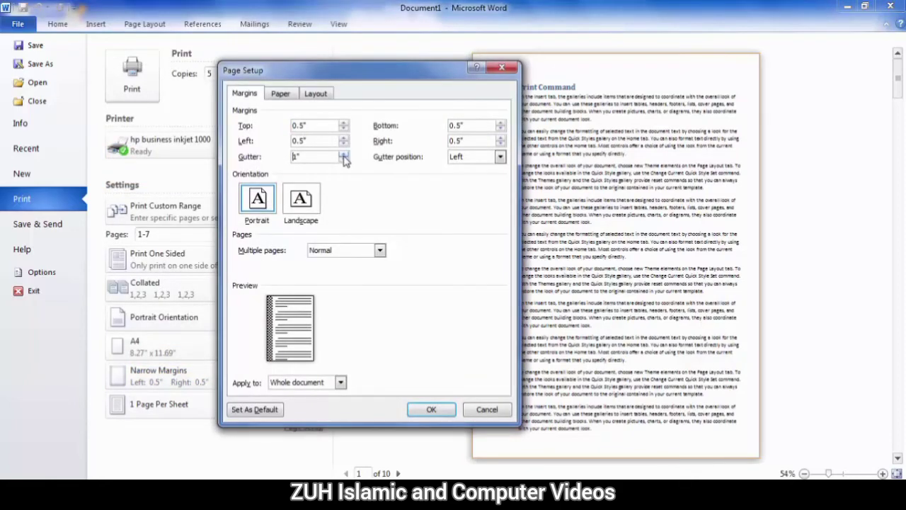
{"action": "left_click", "coordinate": [499, 157]}
{"action": "left_click", "coordinate": [475, 179]}
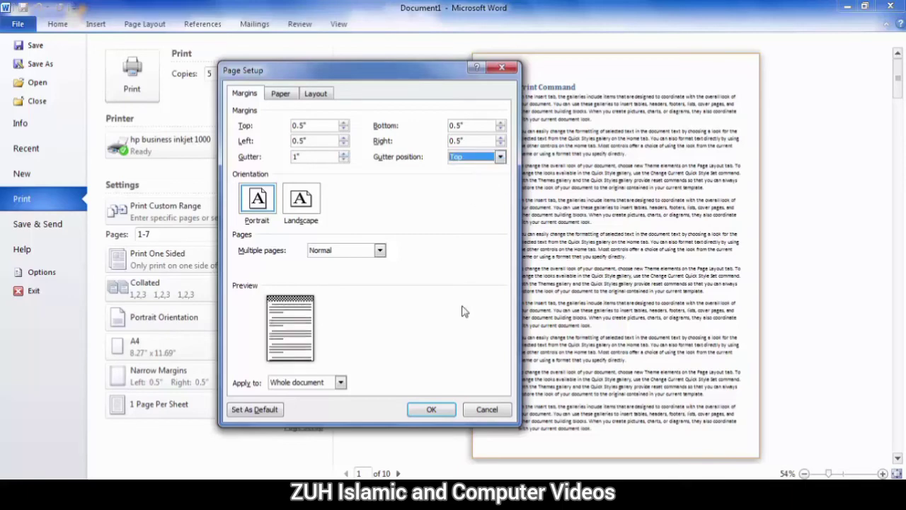
{"action": "left_click", "coordinate": [431, 411]}
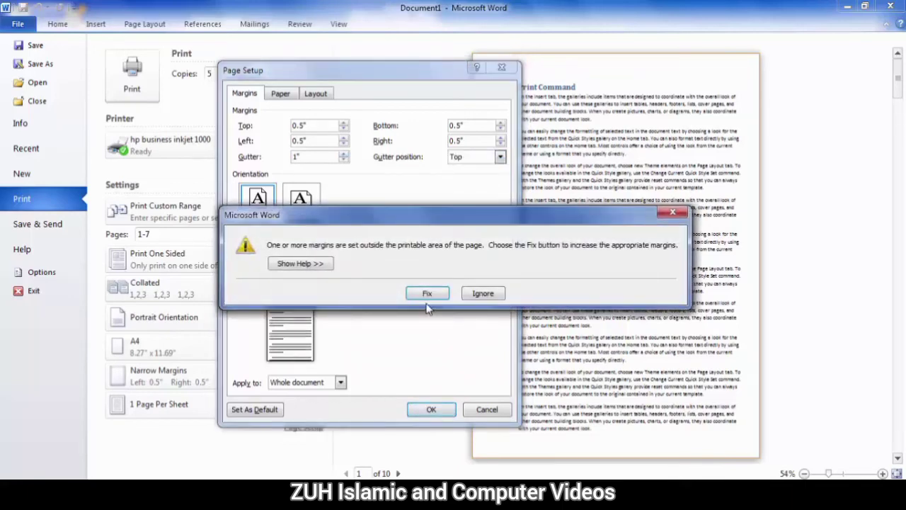
{"action": "left_click", "coordinate": [426, 294]}
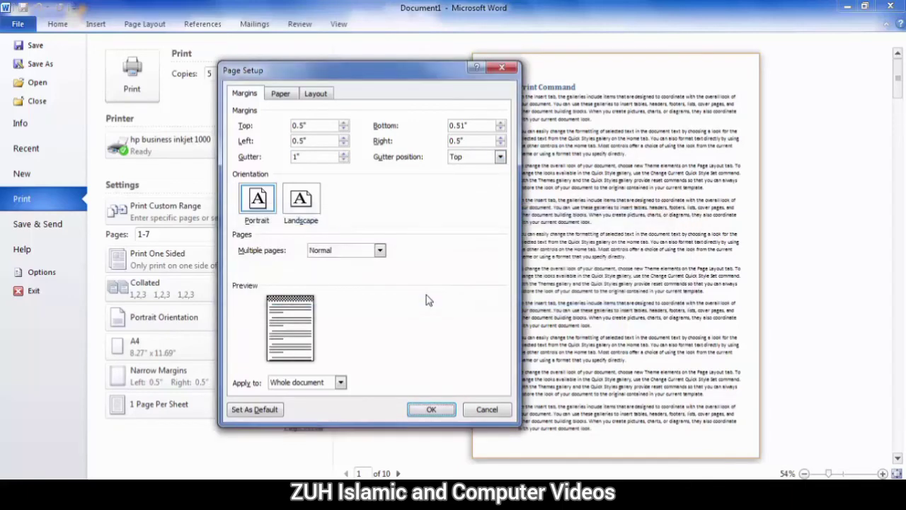
{"action": "left_click", "coordinate": [433, 408]}
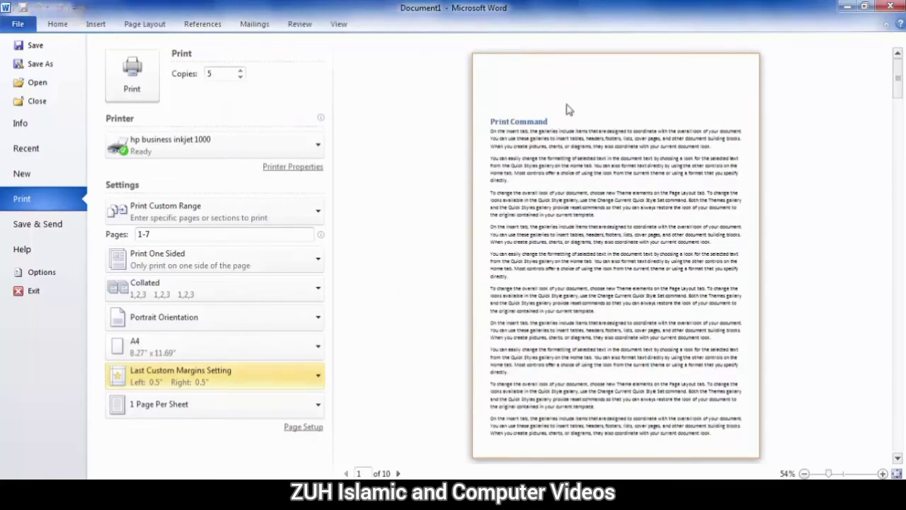
Move the custom margin gutter position to the right side and apply it
{"action": "left_click", "coordinate": [192, 376]}
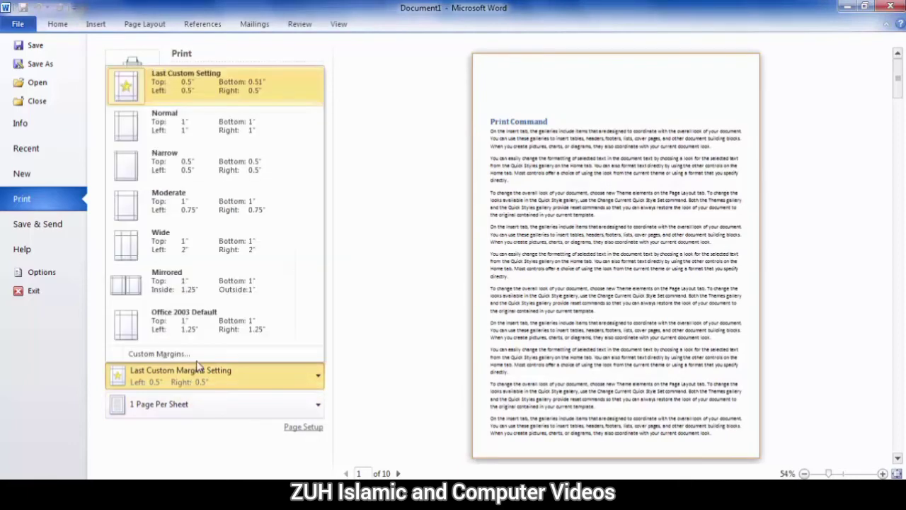
{"action": "left_click", "coordinate": [202, 354]}
{"action": "left_click", "coordinate": [500, 157]}
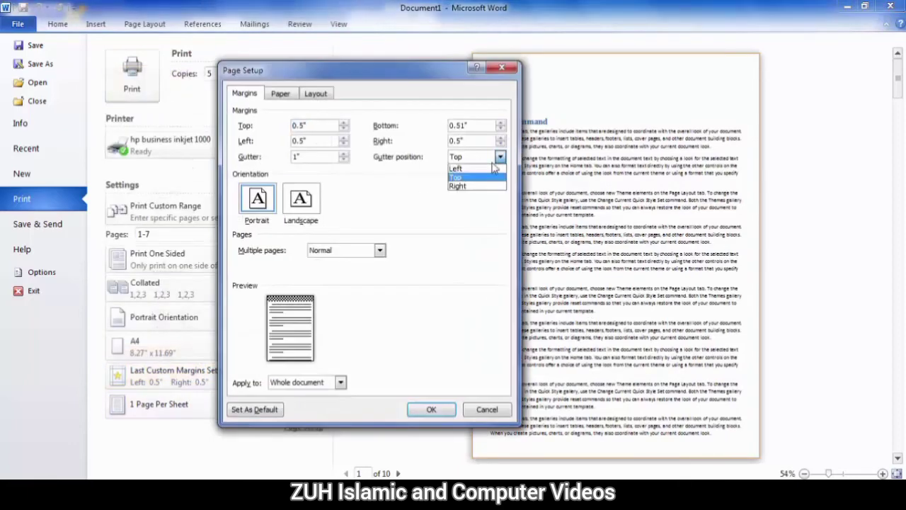
{"action": "left_click", "coordinate": [473, 186]}
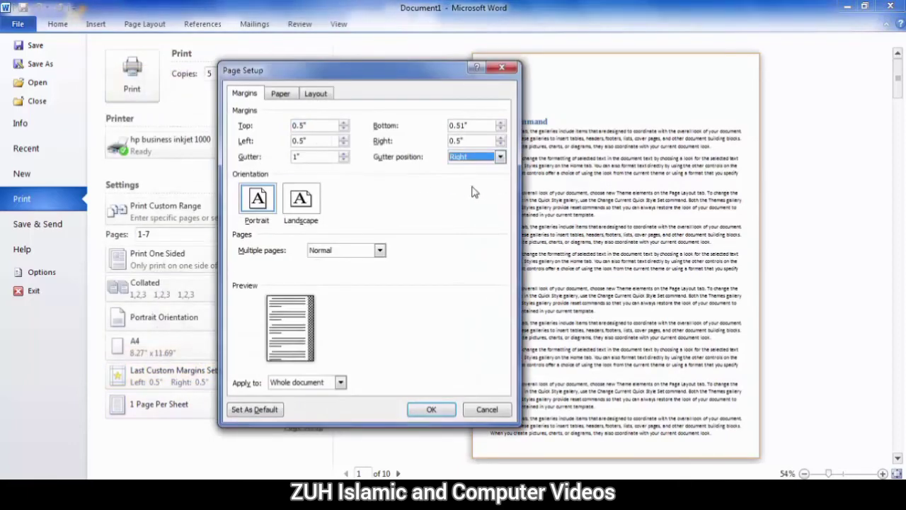
{"action": "left_click", "coordinate": [437, 410]}
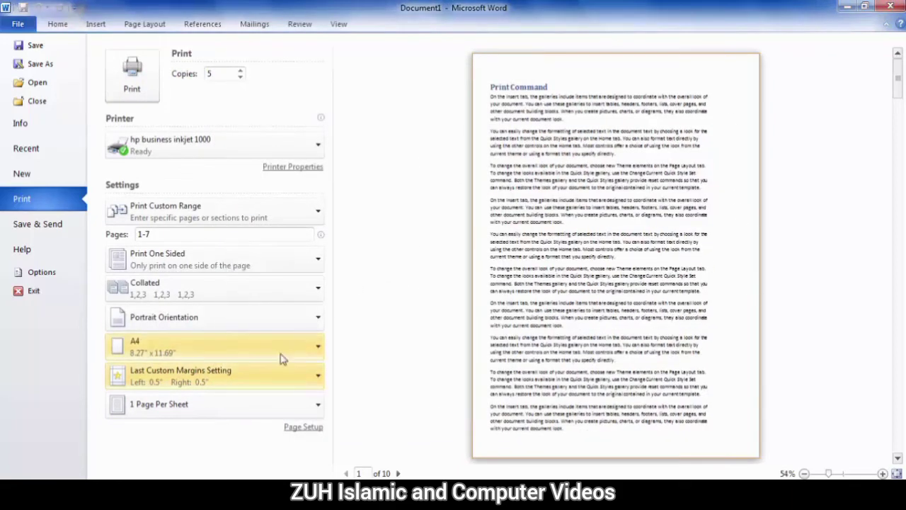
In Custom Margins, try Landscape, then Mirror margins and Book fold page layouts
{"action": "left_click", "coordinate": [240, 376]}
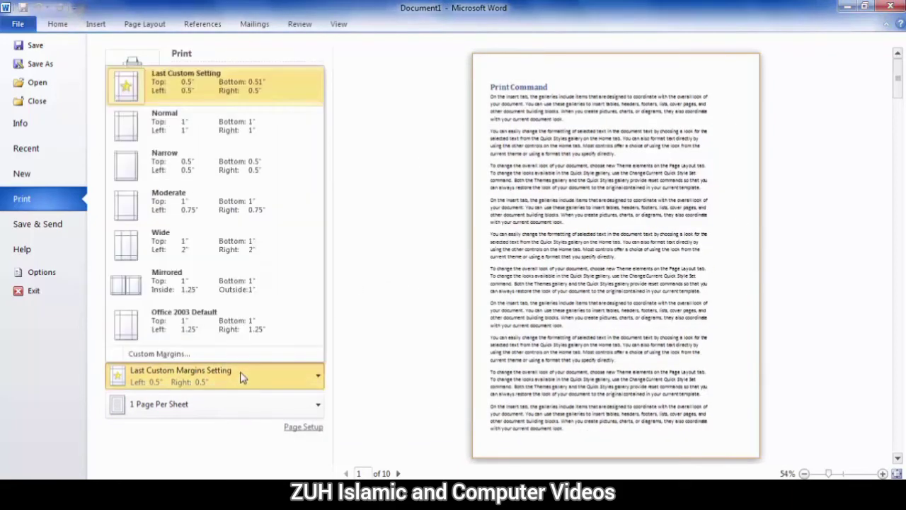
{"action": "left_click", "coordinate": [196, 353]}
{"action": "left_click", "coordinate": [302, 202]}
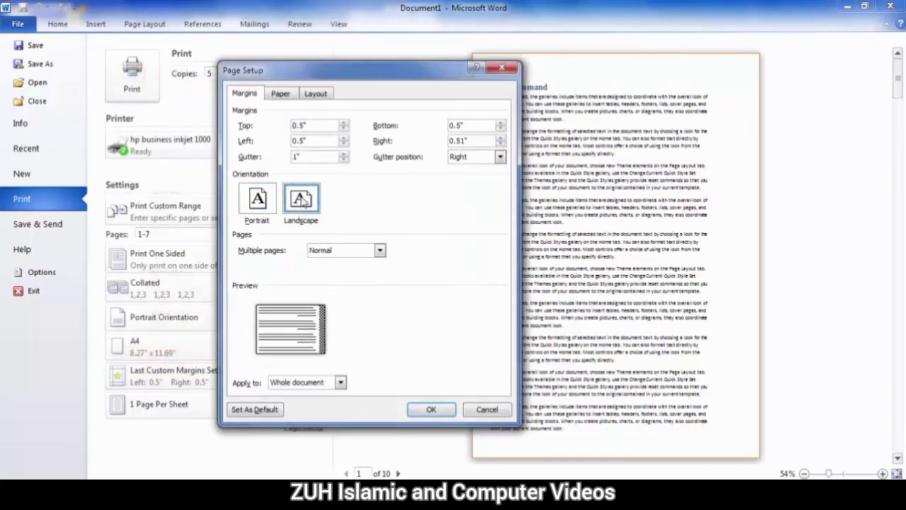
{"action": "left_click", "coordinate": [260, 201]}
{"action": "left_click", "coordinate": [334, 251]}
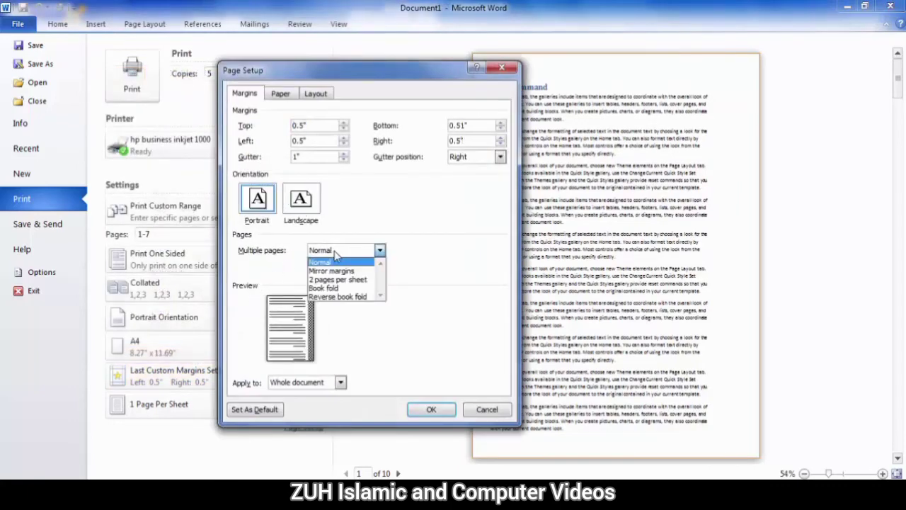
{"action": "left_click", "coordinate": [337, 271]}
{"action": "left_click", "coordinate": [340, 251]}
{"action": "left_click", "coordinate": [334, 288]}
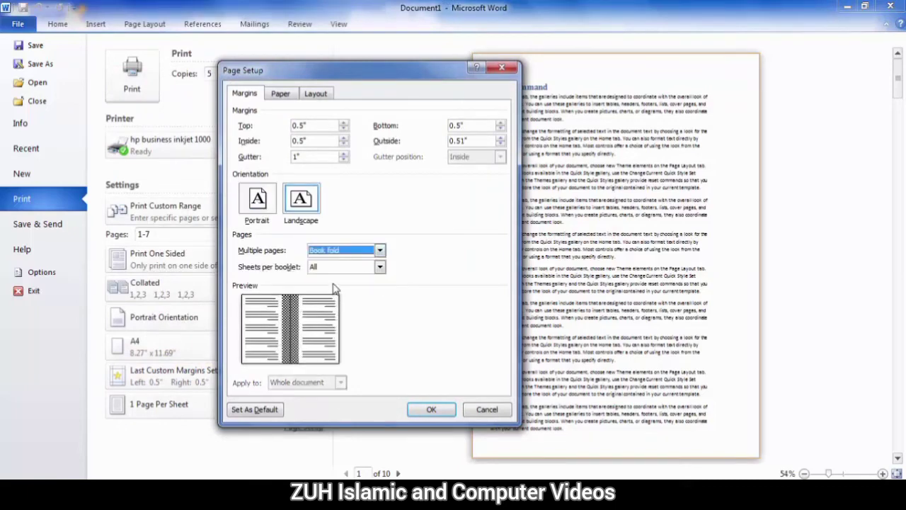
Try 4 and 12 sheets per booklet, then restore Normal pages and Portrait, and confirm
{"action": "left_click", "coordinate": [358, 252]}
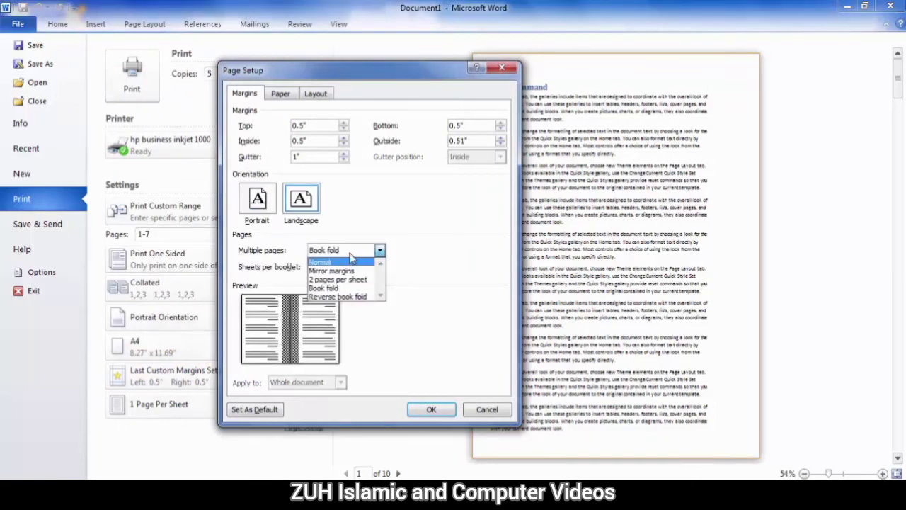
{"action": "left_click", "coordinate": [354, 268]}
{"action": "left_click", "coordinate": [340, 295]}
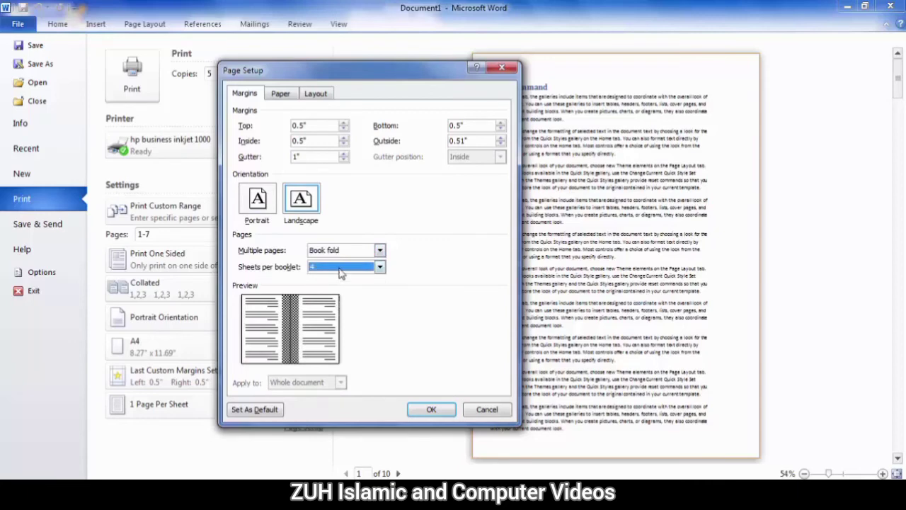
{"action": "left_click", "coordinate": [341, 269]}
{"action": "left_click", "coordinate": [341, 313]}
{"action": "left_click", "coordinate": [336, 251]}
{"action": "left_click", "coordinate": [336, 262]}
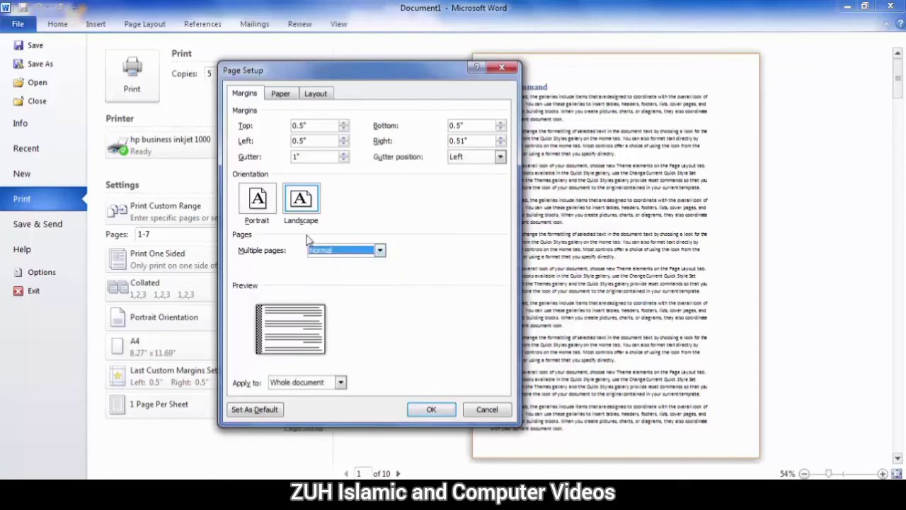
{"action": "left_click", "coordinate": [259, 203]}
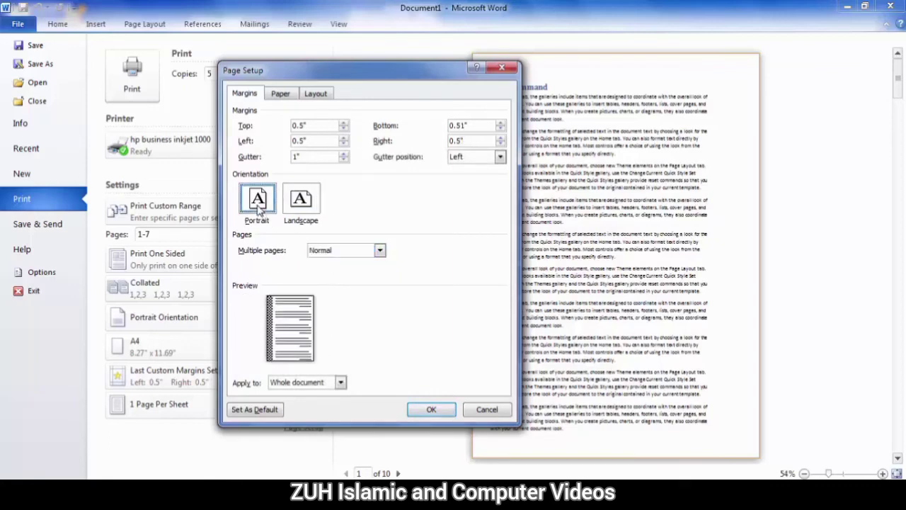
{"action": "left_click", "coordinate": [432, 410]}
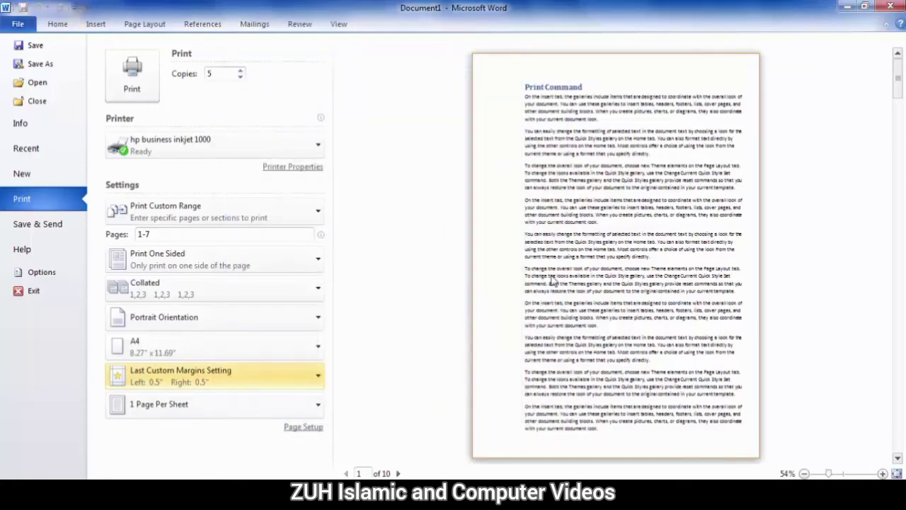
Scroll through the ten-page document, then bring up the File Info page
{"action": "scroll", "coordinate": [551, 279], "scroll_direction": "down", "scroll_amount": 5, "text": "ctrl"}
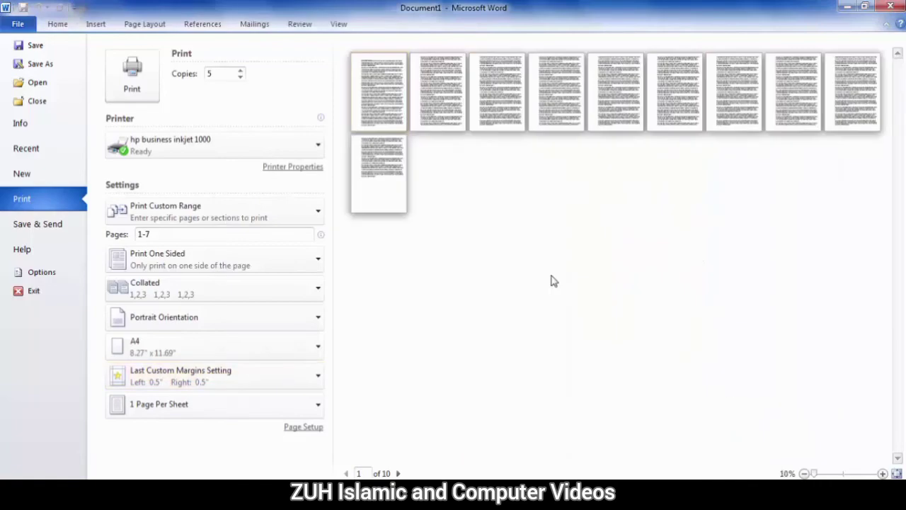
{"action": "left_click", "coordinate": [70, 27]}
{"action": "scroll", "coordinate": [470, 290], "scroll_direction": "down", "scroll_amount": 5, "text": "ctrl"}
{"action": "scroll", "coordinate": [470, 289], "scroll_direction": "down", "scroll_amount": 3, "text": "ctrl"}
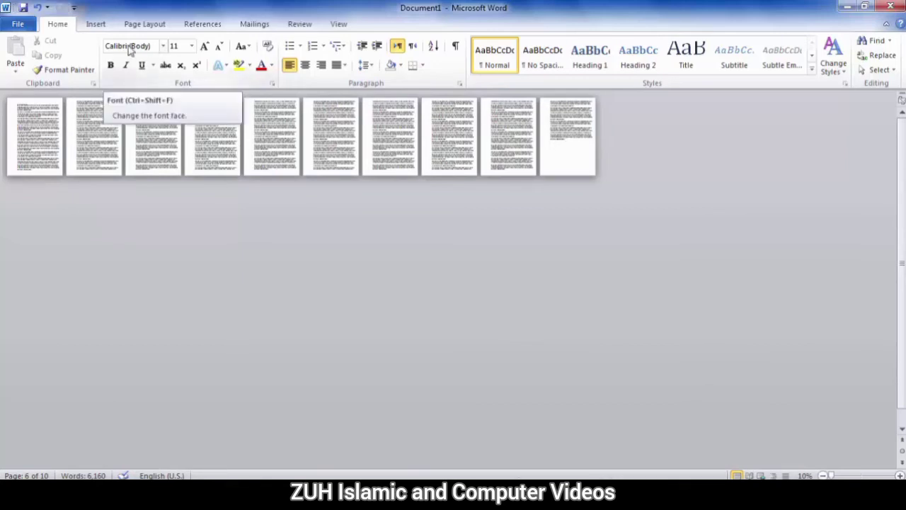
{"action": "left_click", "coordinate": [18, 23]}
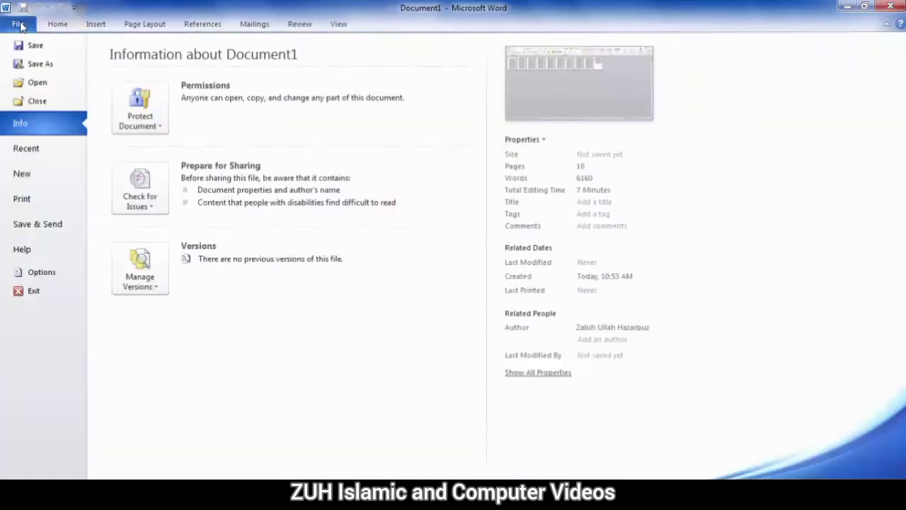
In Custom Margins, set Landscape orientation applied from This point forward
{"action": "left_click", "coordinate": [53, 210]}
{"action": "left_click", "coordinate": [216, 375]}
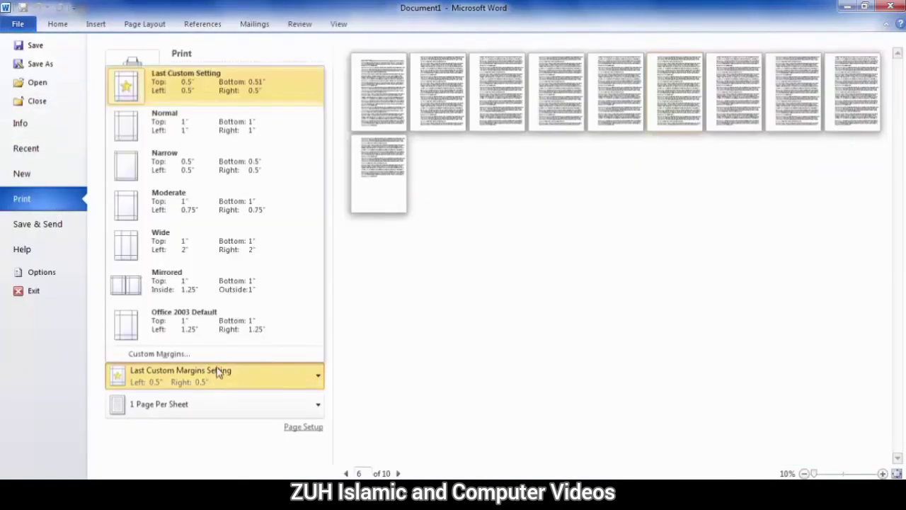
{"action": "left_click", "coordinate": [199, 354]}
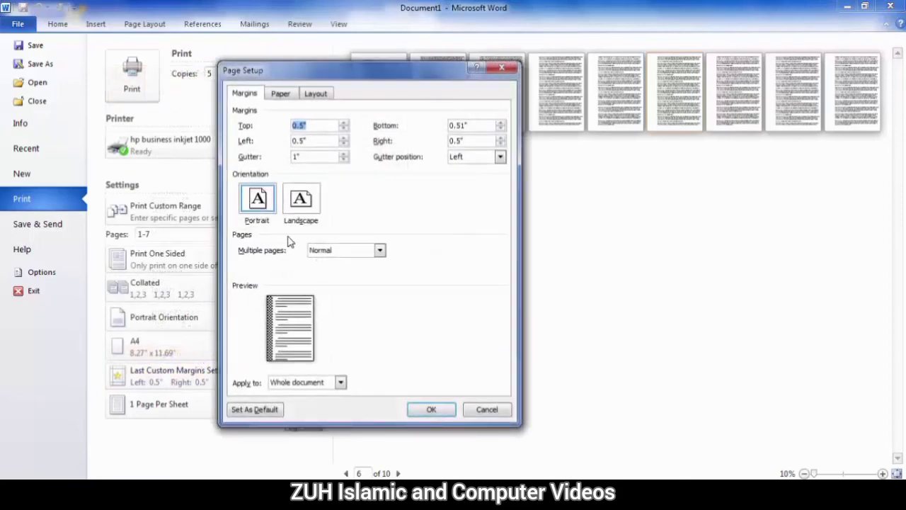
{"action": "left_click", "coordinate": [303, 204]}
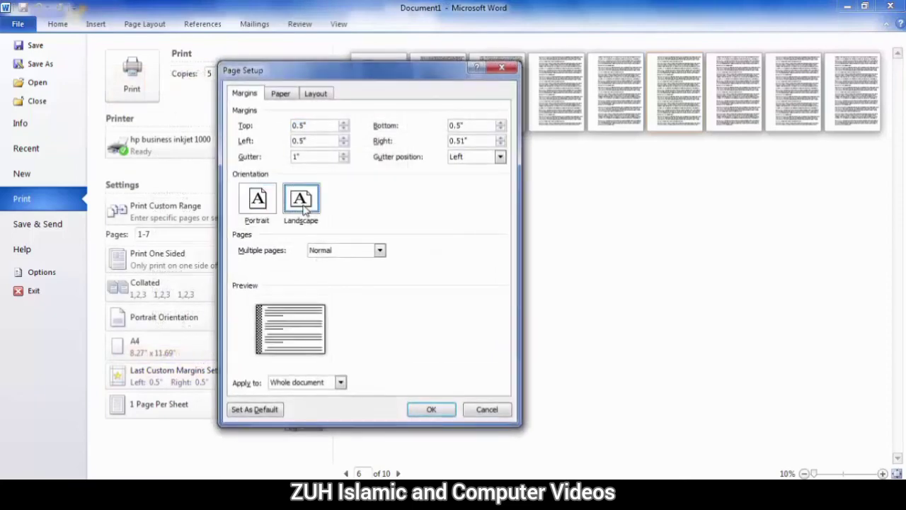
{"action": "left_click", "coordinate": [340, 382]}
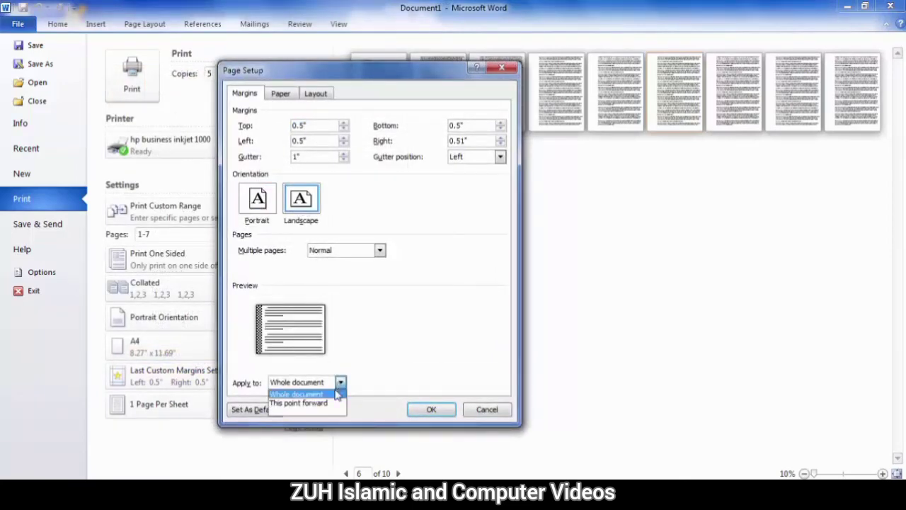
{"action": "left_click", "coordinate": [304, 402]}
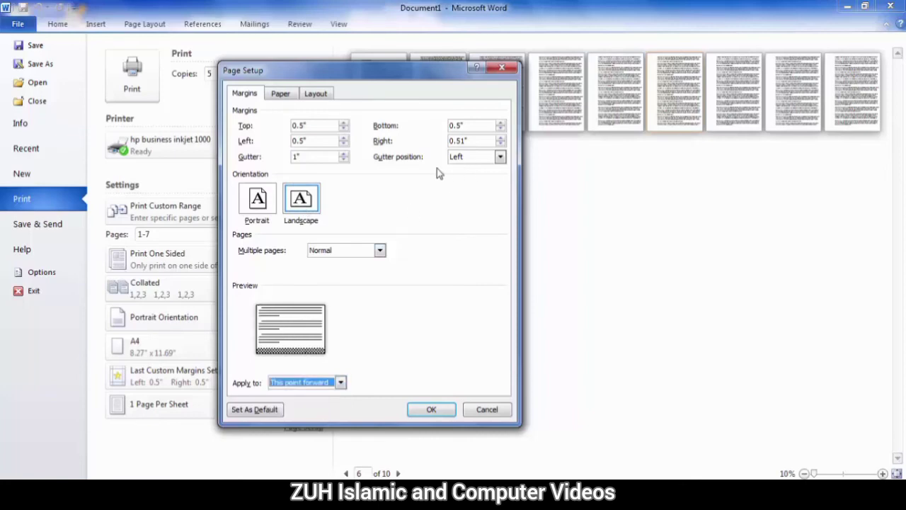
Reduce the gutter to 0" with Left gutter position and confirm the changes
{"action": "left_click", "coordinate": [343, 160]}
{"action": "left_click", "coordinate": [343, 160]}
{"action": "left_click", "coordinate": [343, 160]}
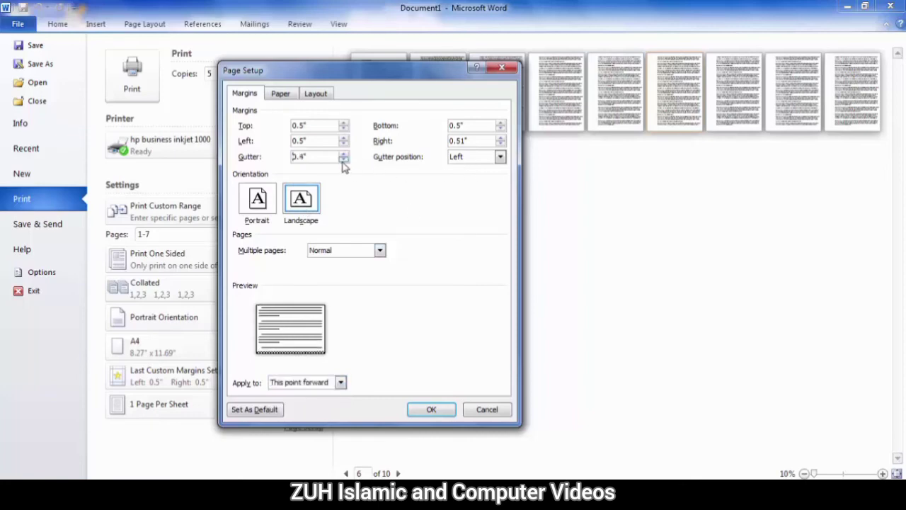
{"action": "left_click", "coordinate": [343, 160]}
{"action": "left_click", "coordinate": [500, 157]}
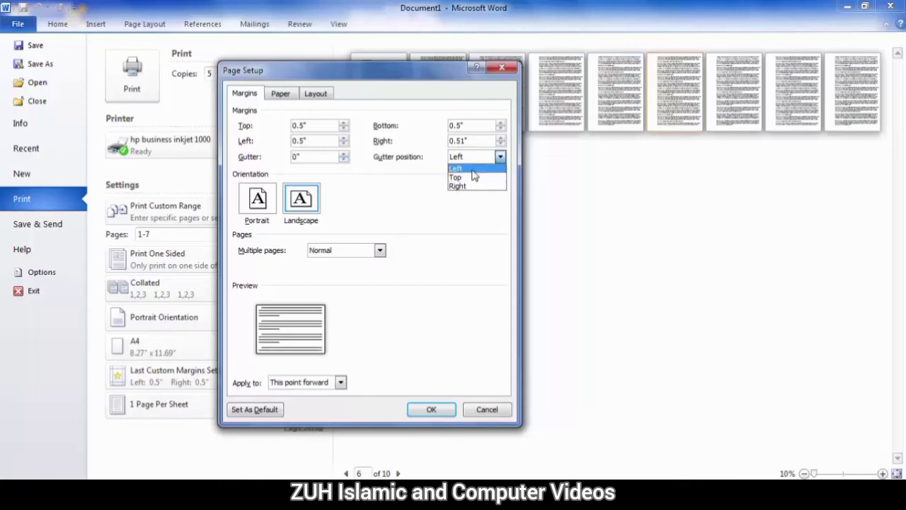
{"action": "left_click", "coordinate": [475, 170]}
{"action": "left_click", "coordinate": [448, 411]}
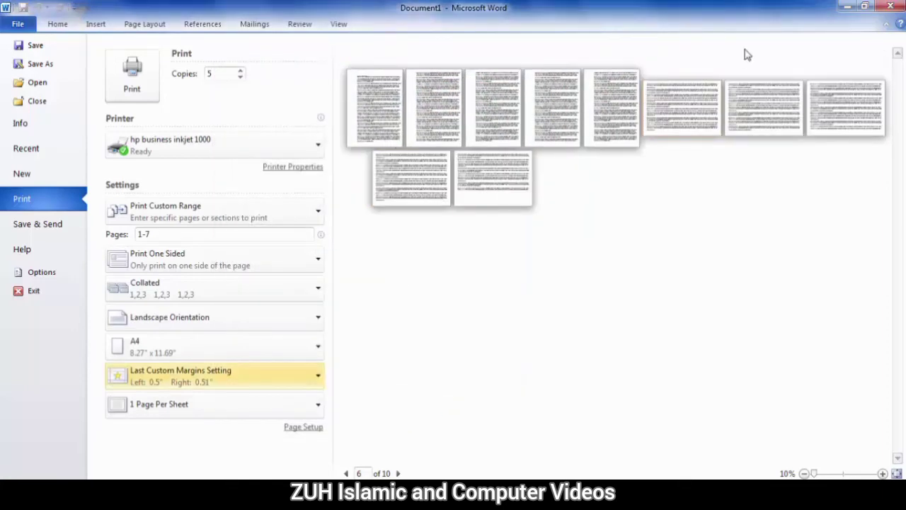
{"action": "left_click", "coordinate": [192, 379]}
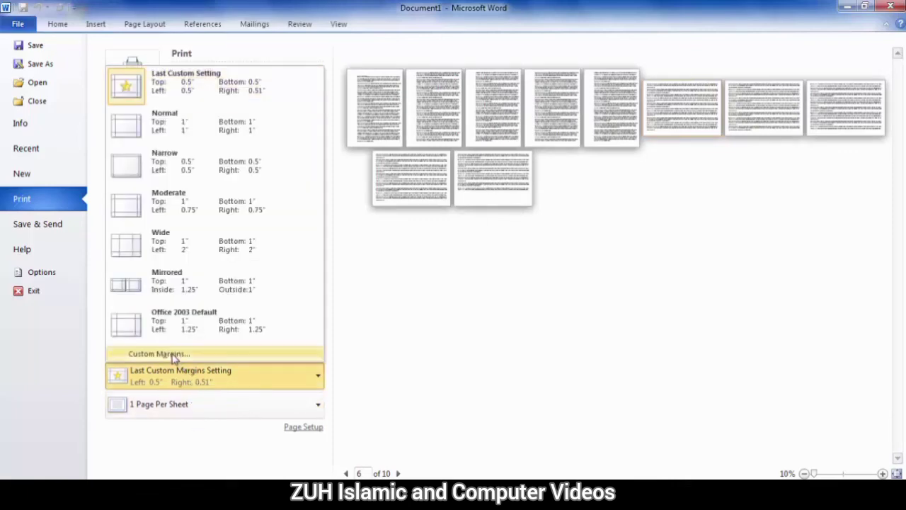
{"action": "left_click", "coordinate": [172, 354]}
{"action": "left_click", "coordinate": [258, 212]}
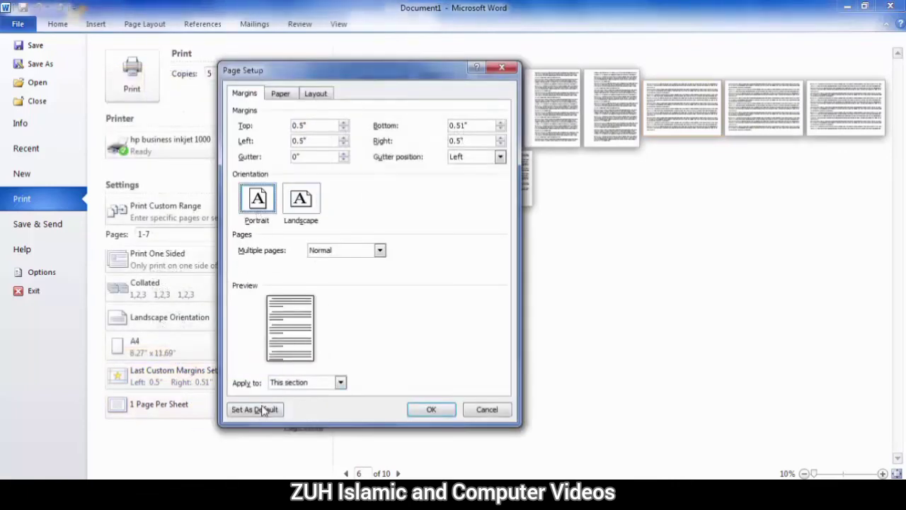
{"action": "left_click", "coordinate": [308, 386]}
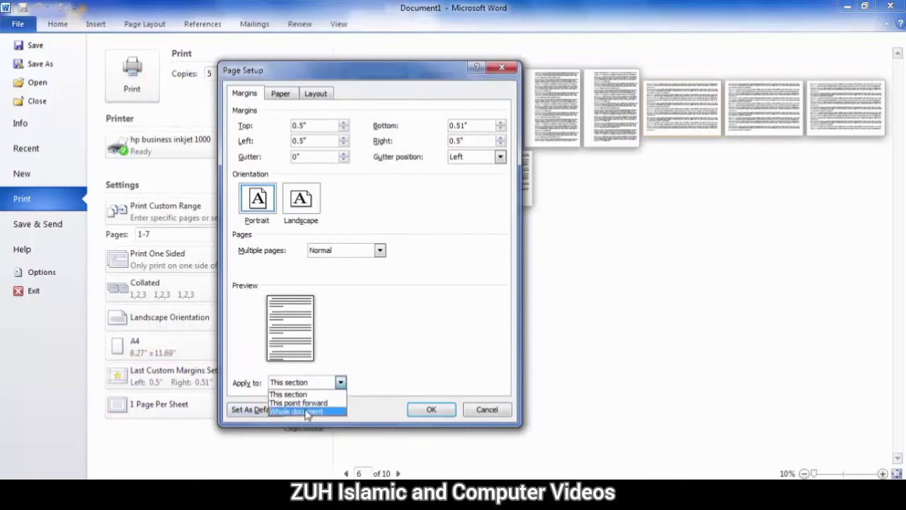
{"action": "left_click", "coordinate": [312, 412]}
{"action": "left_click", "coordinate": [431, 410]}
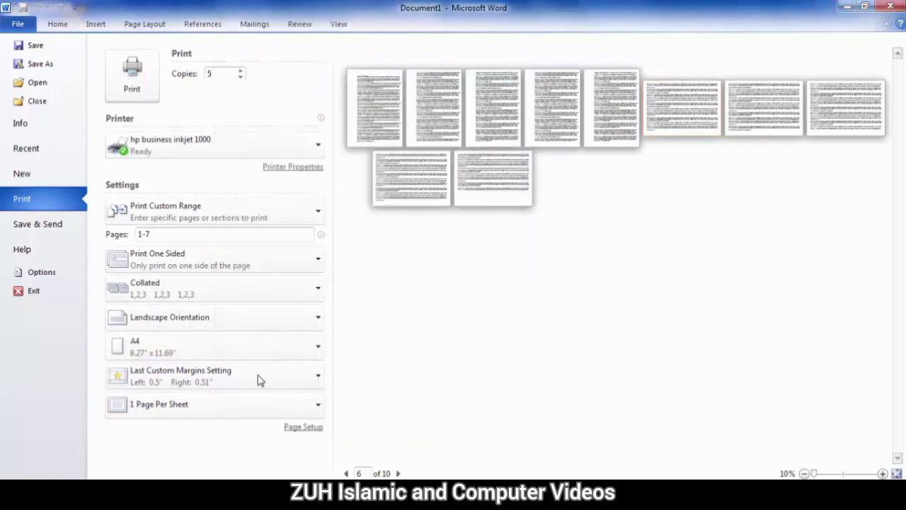
{"action": "left_click", "coordinate": [242, 380]}
{"action": "left_click", "coordinate": [203, 351]}
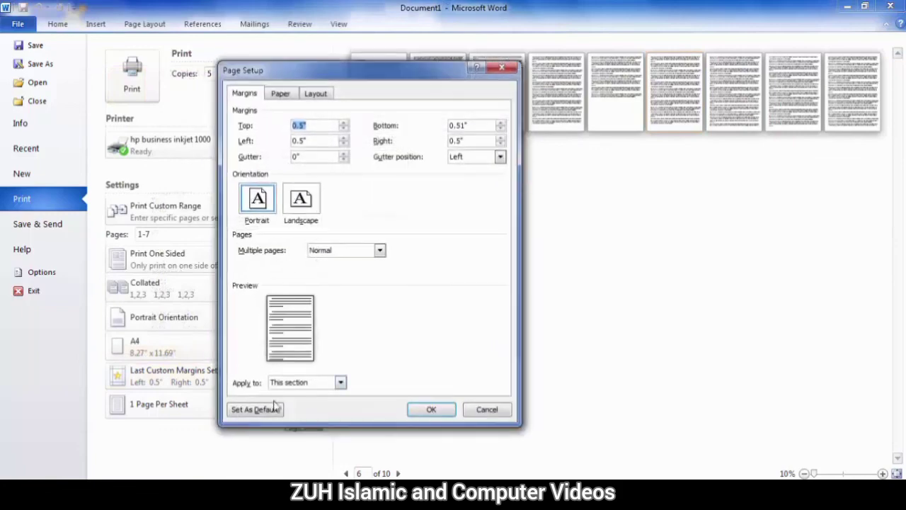
{"action": "left_click", "coordinate": [300, 201]}
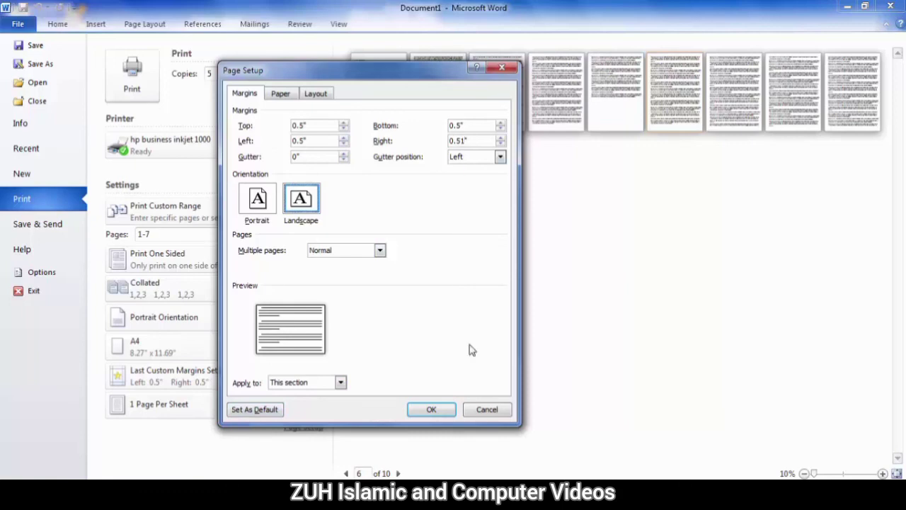
{"action": "left_click", "coordinate": [451, 408]}
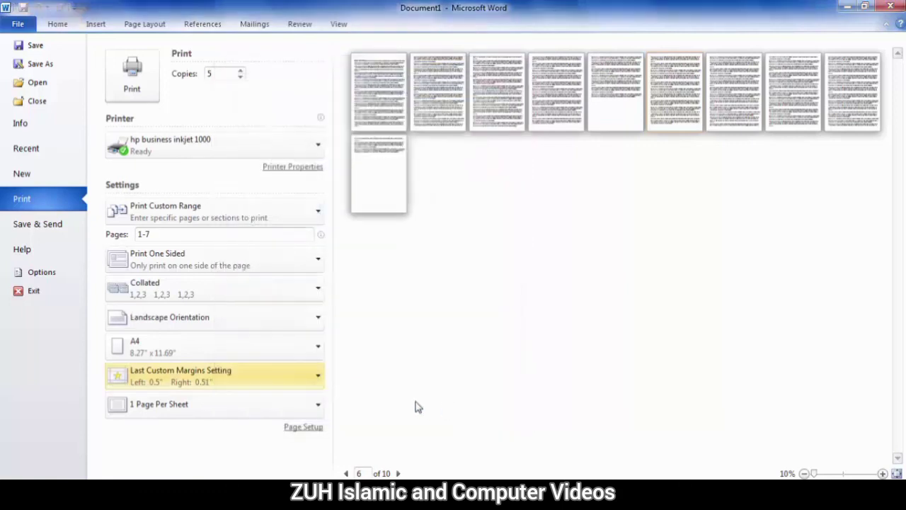
Choose 4 Pages Per Sheet, then review the pages-per-sheet list again
{"action": "left_click", "coordinate": [183, 409]}
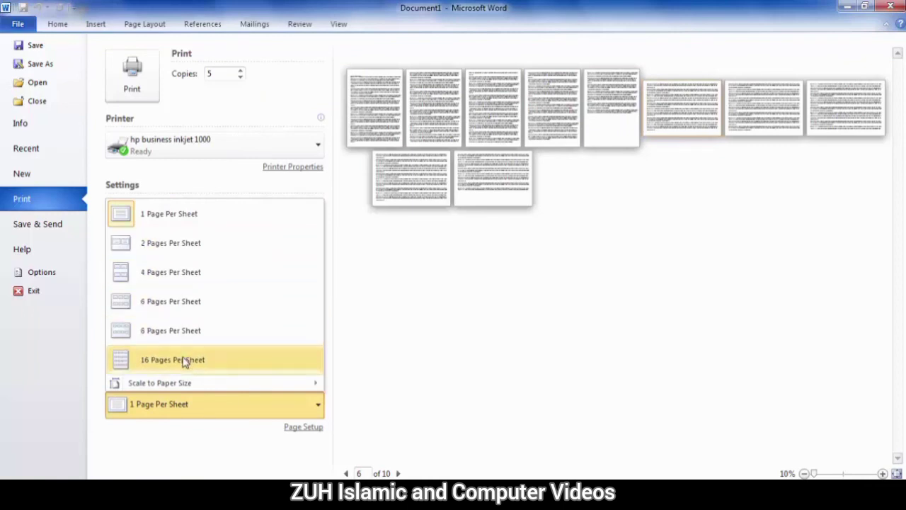
{"action": "left_click", "coordinate": [206, 273]}
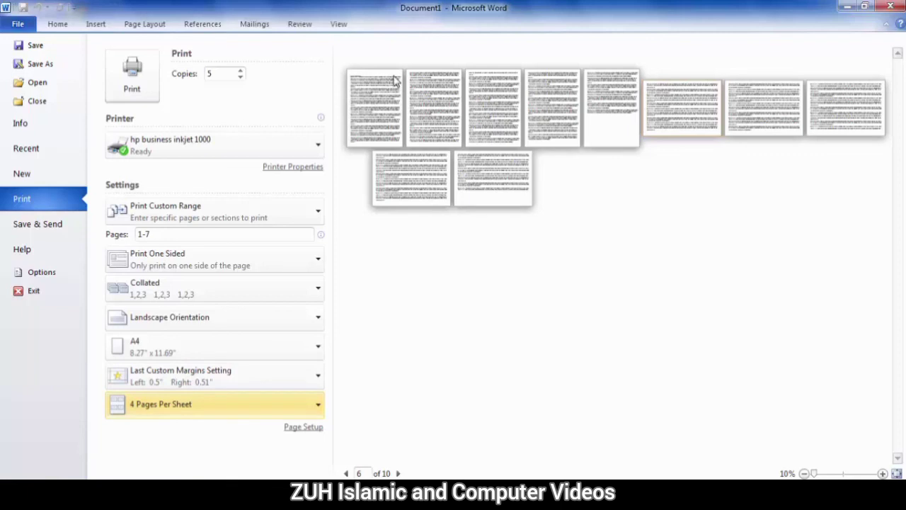
{"action": "left_click", "coordinate": [227, 401]}
{"action": "mouse_move", "coordinate": [213, 383]}
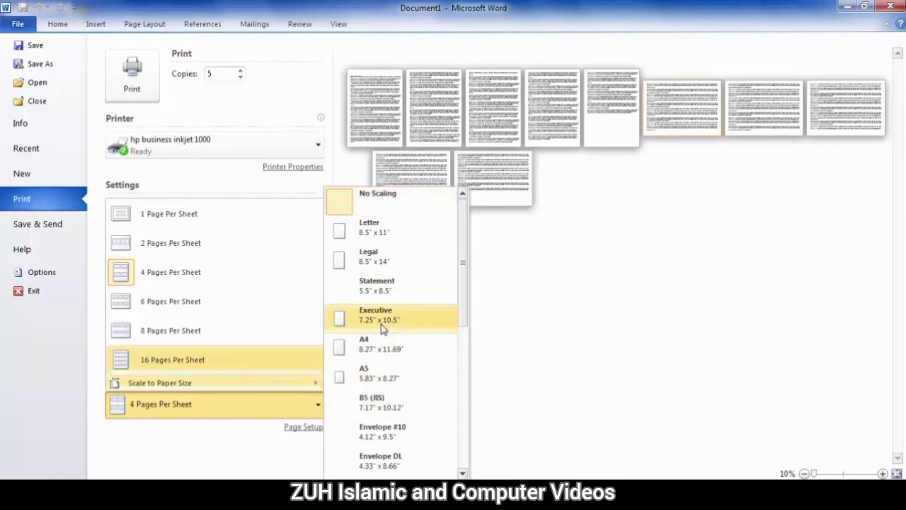
Close Page Setup unchanged and exit Print backstage to the ten-page document via the Home tab
{"action": "left_click", "coordinate": [303, 427]}
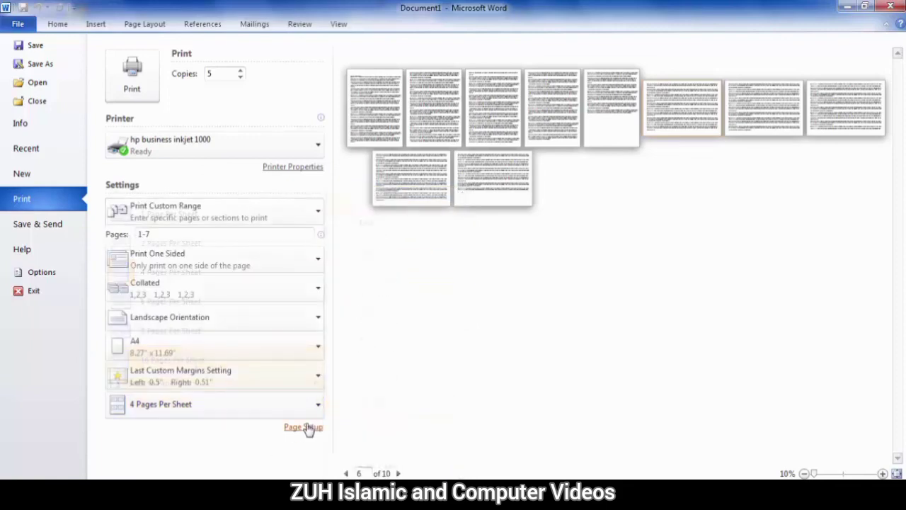
{"action": "left_click", "coordinate": [303, 427]}
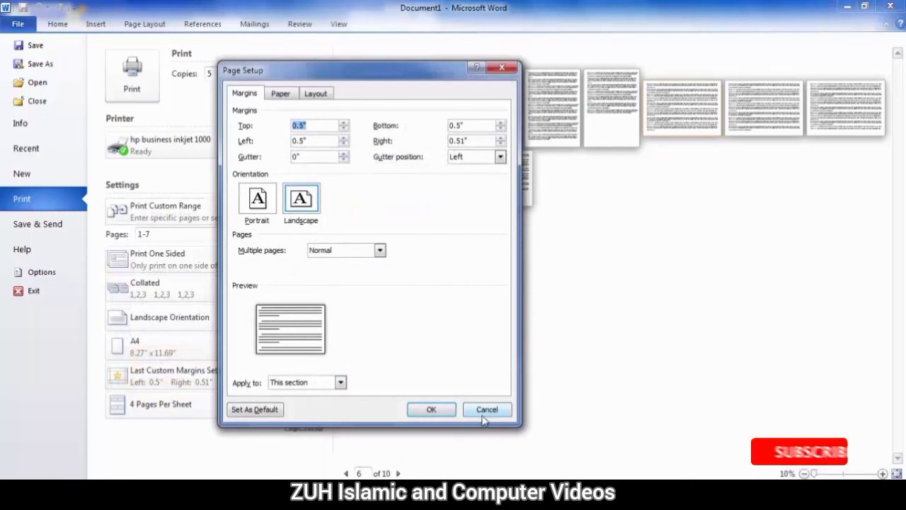
{"action": "left_click", "coordinate": [486, 409]}
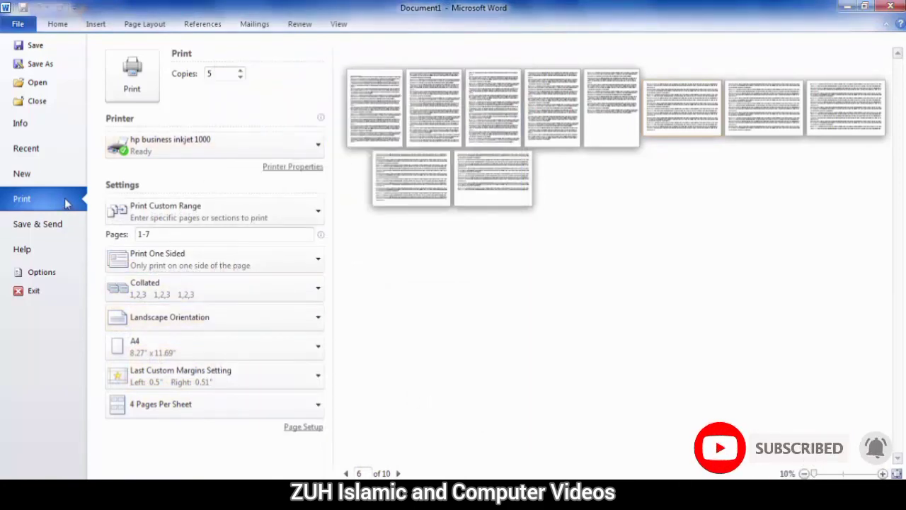
{"action": "left_click", "coordinate": [57, 23]}
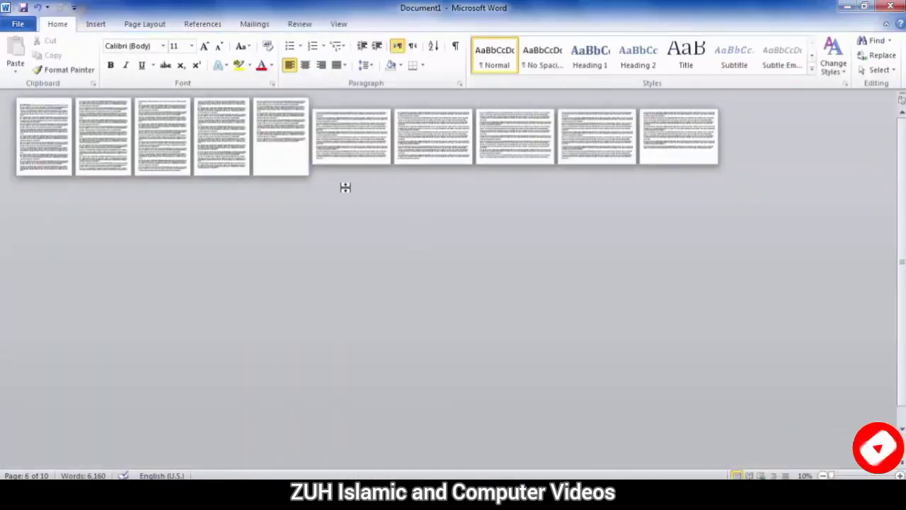